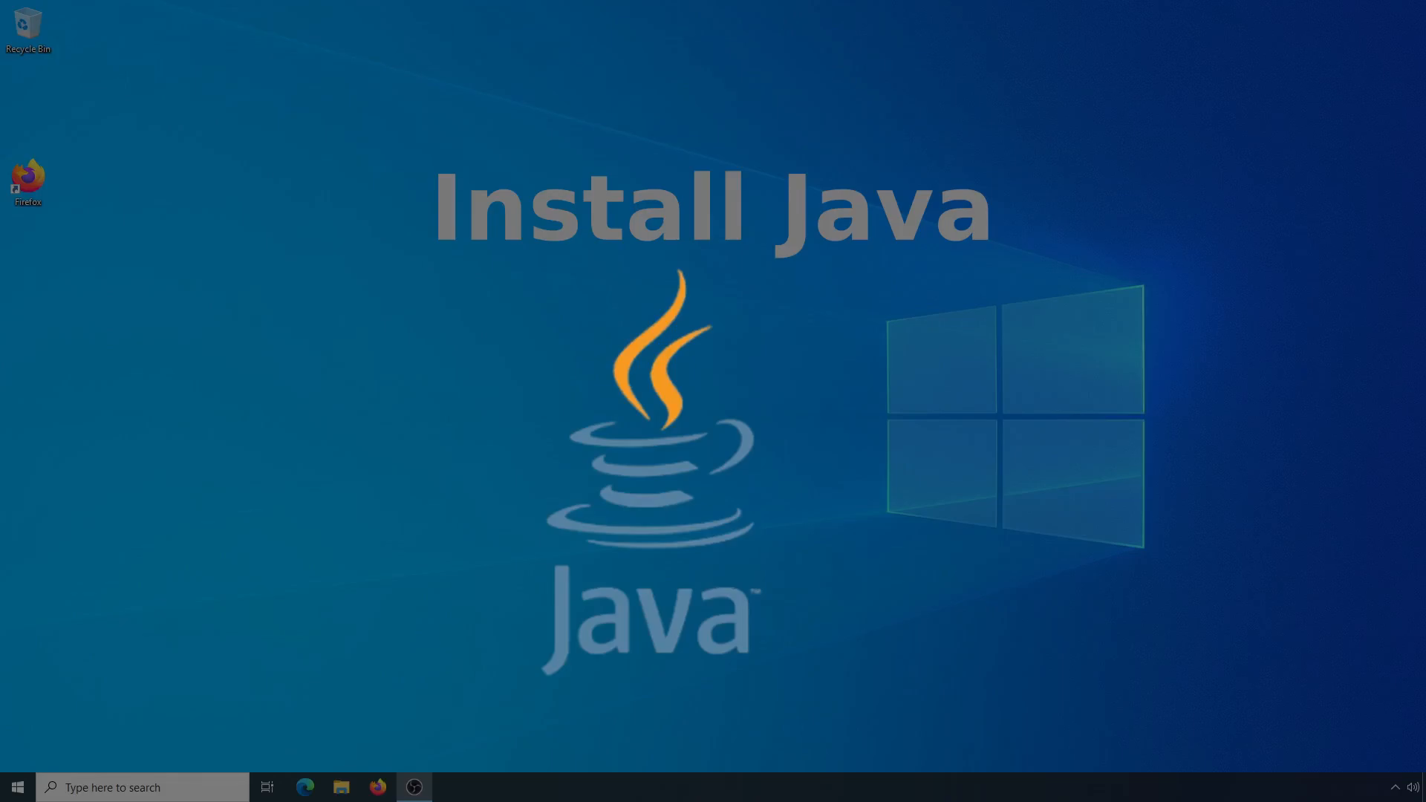
Check for existing Java tools in Command Prompt by running java -version and javac -version, and minimize the window
text(java -ver)
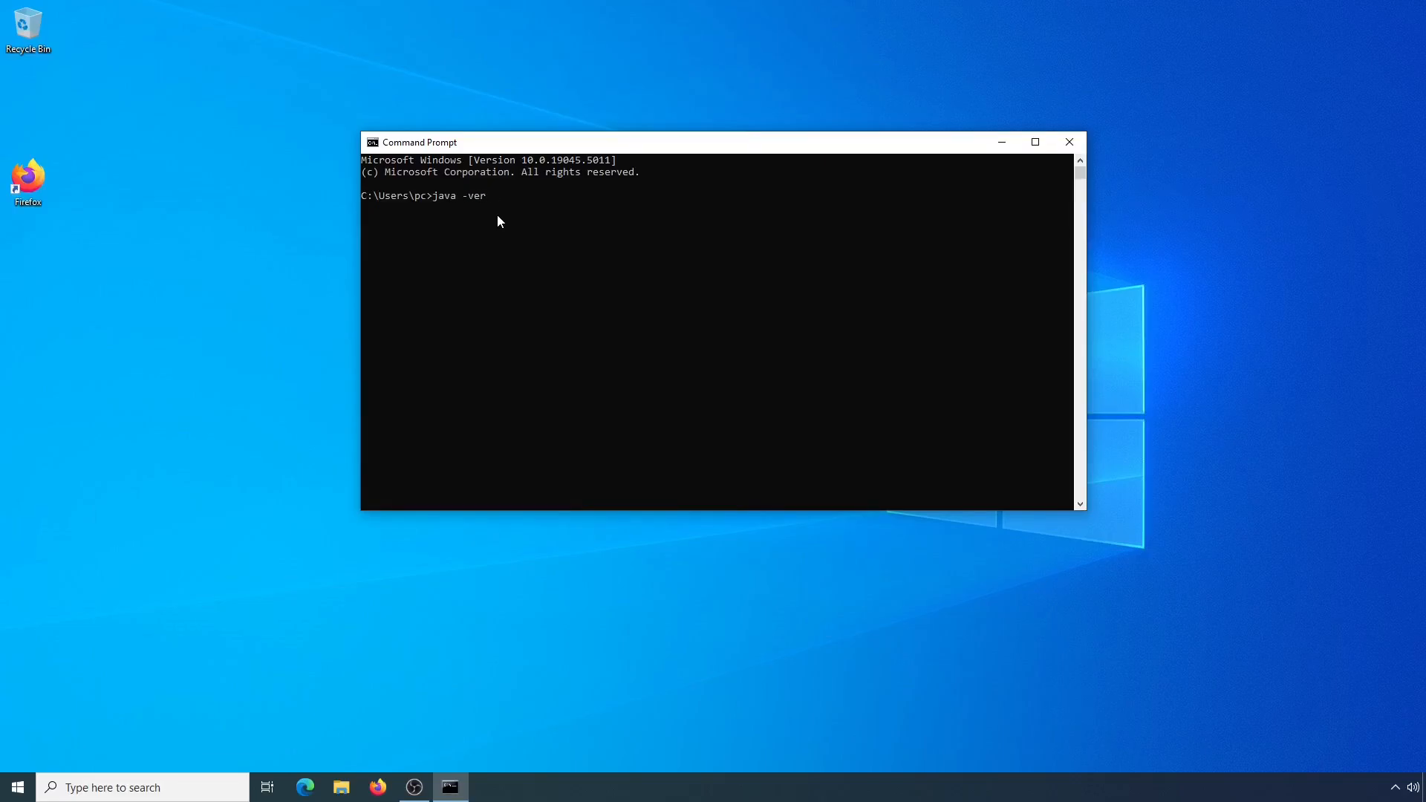
text(sion)
key(Return)
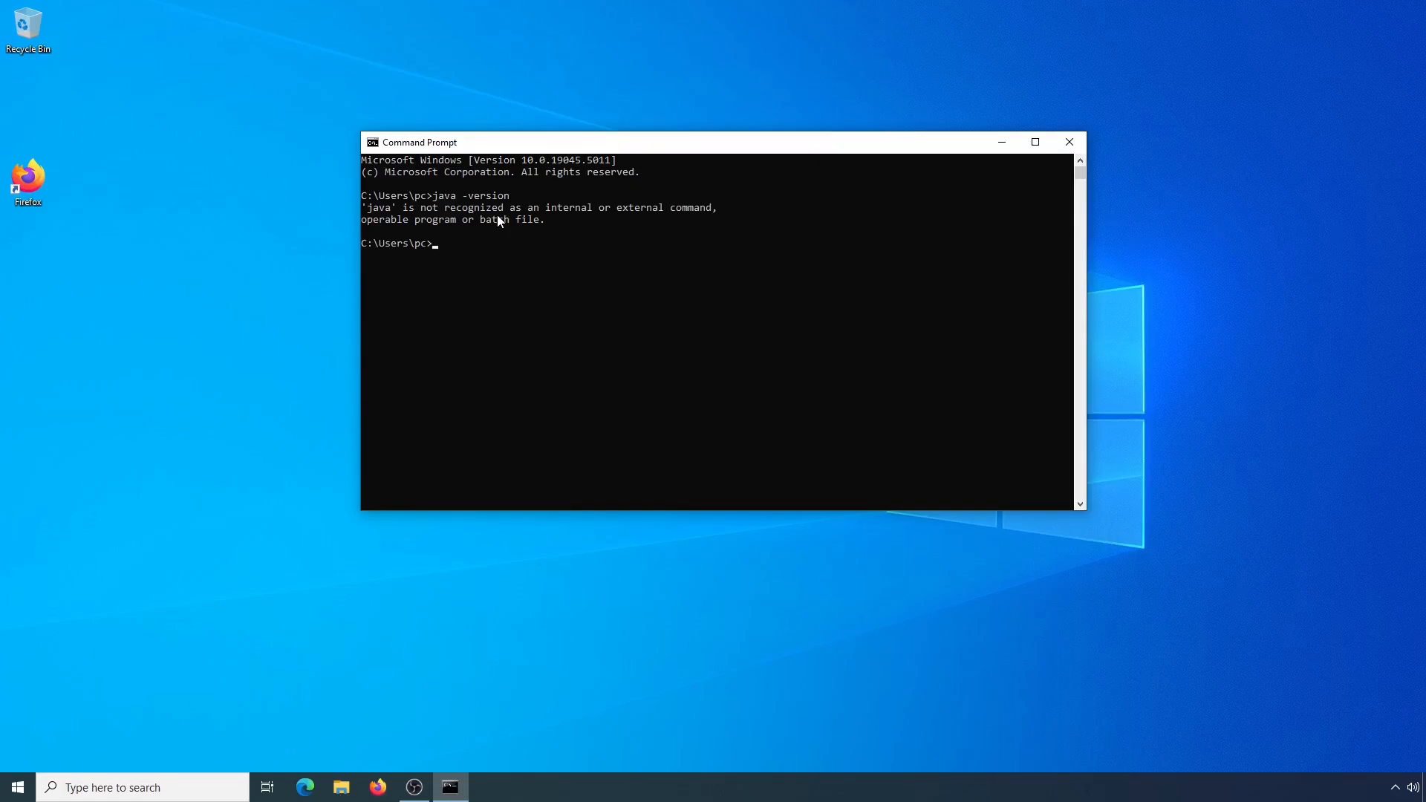
text(javac -version)
key(Return)
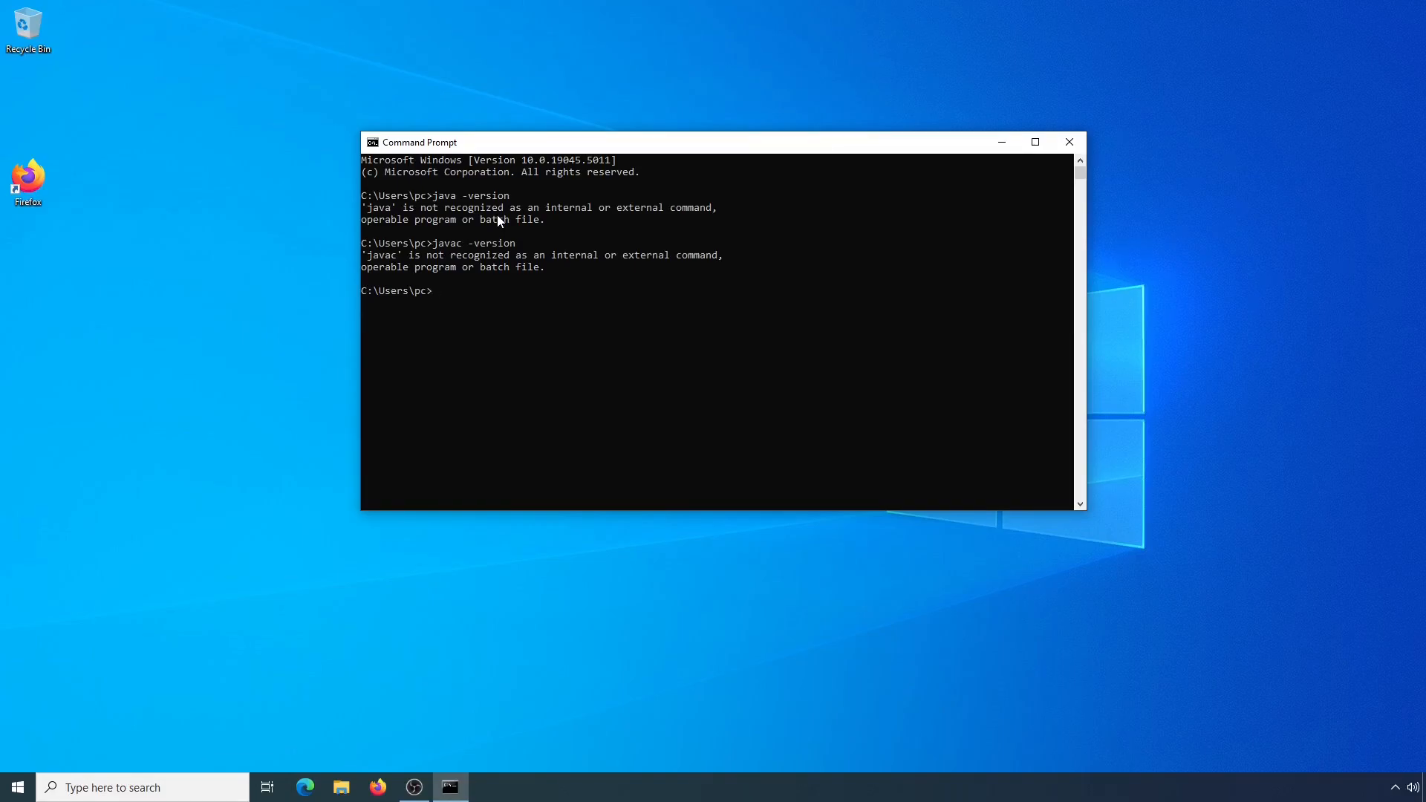
click(1002, 141)
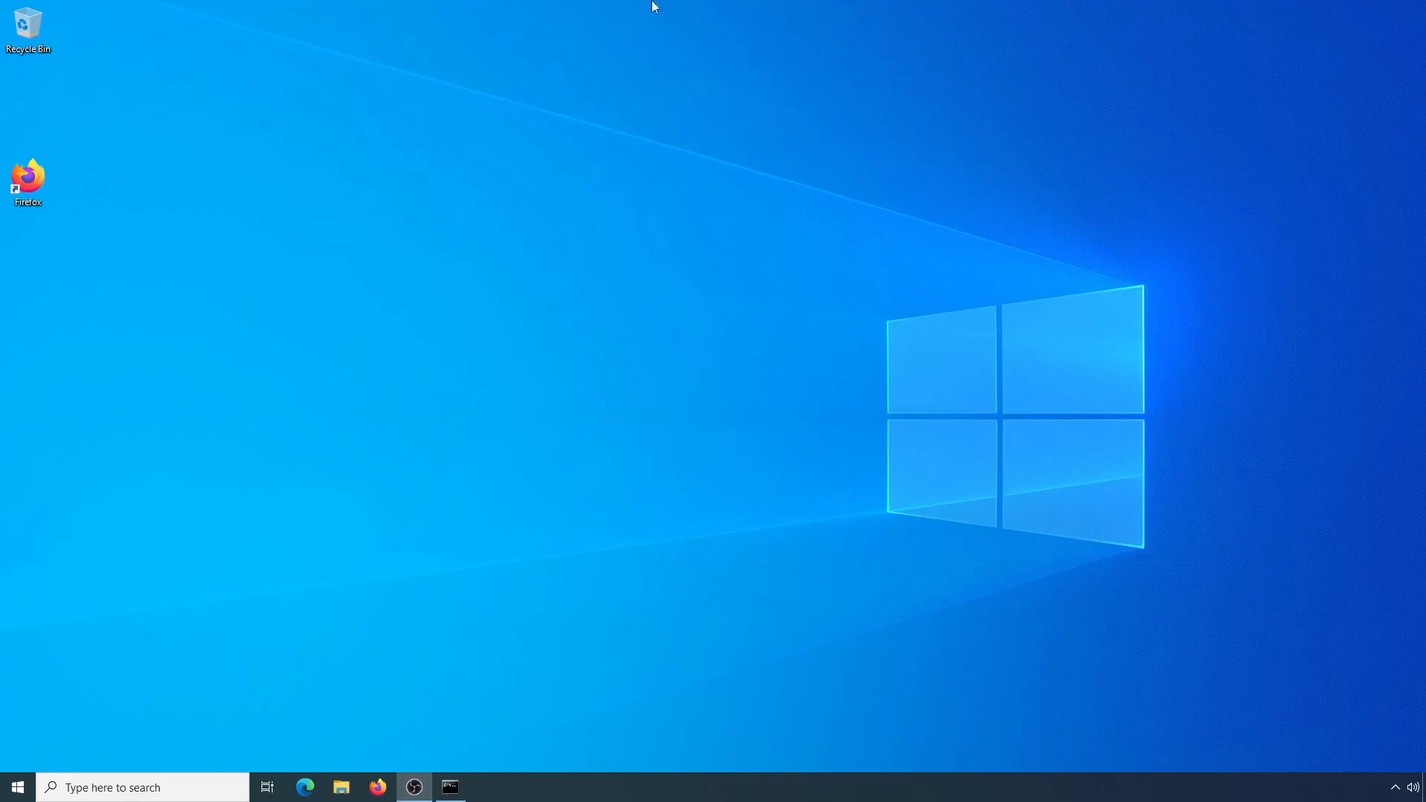
Switch to Firefox, search the web for "java" and open Oracle's Java Downloads page
double_click(29, 188)
click(1407, 48)
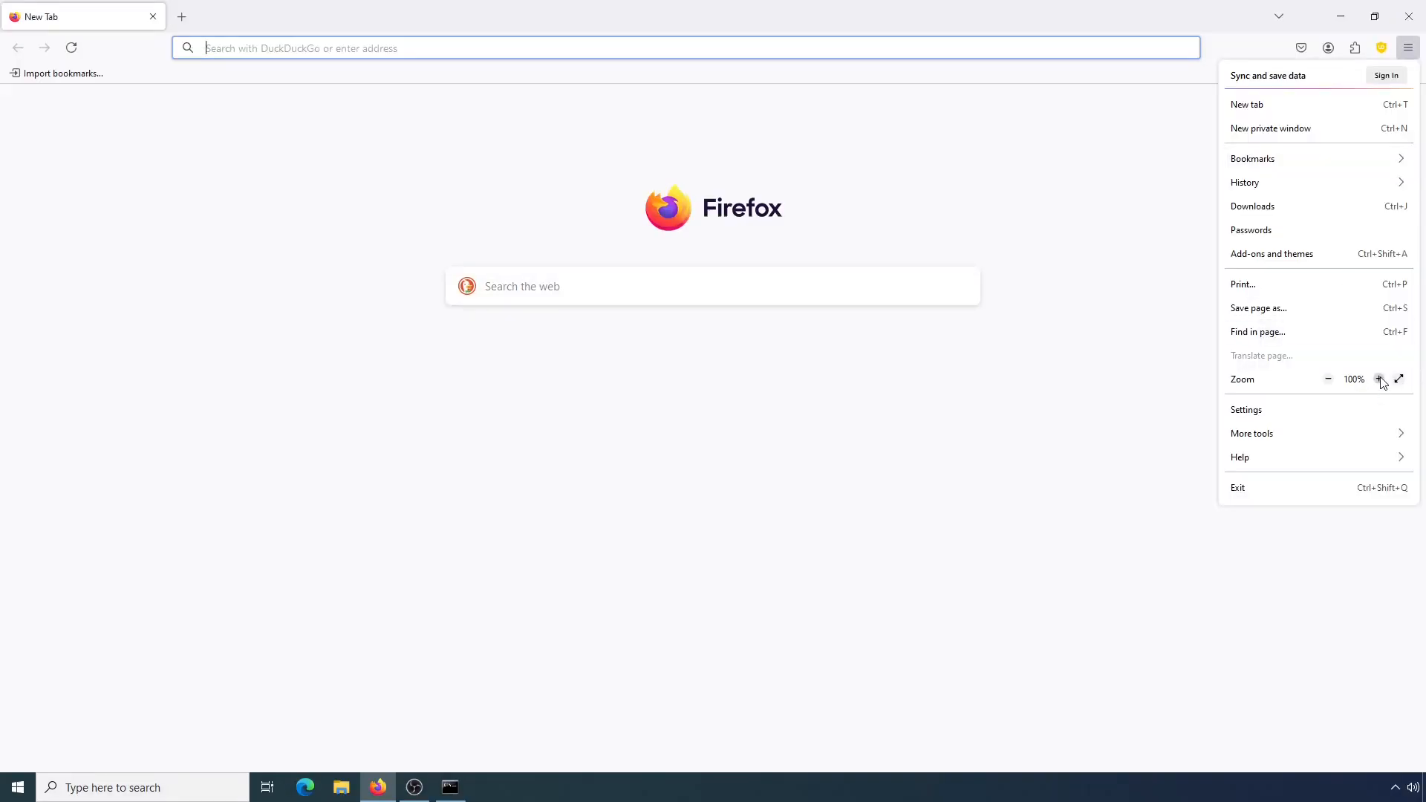
click(1379, 380)
click(301, 42)
text(java)
key(Return)
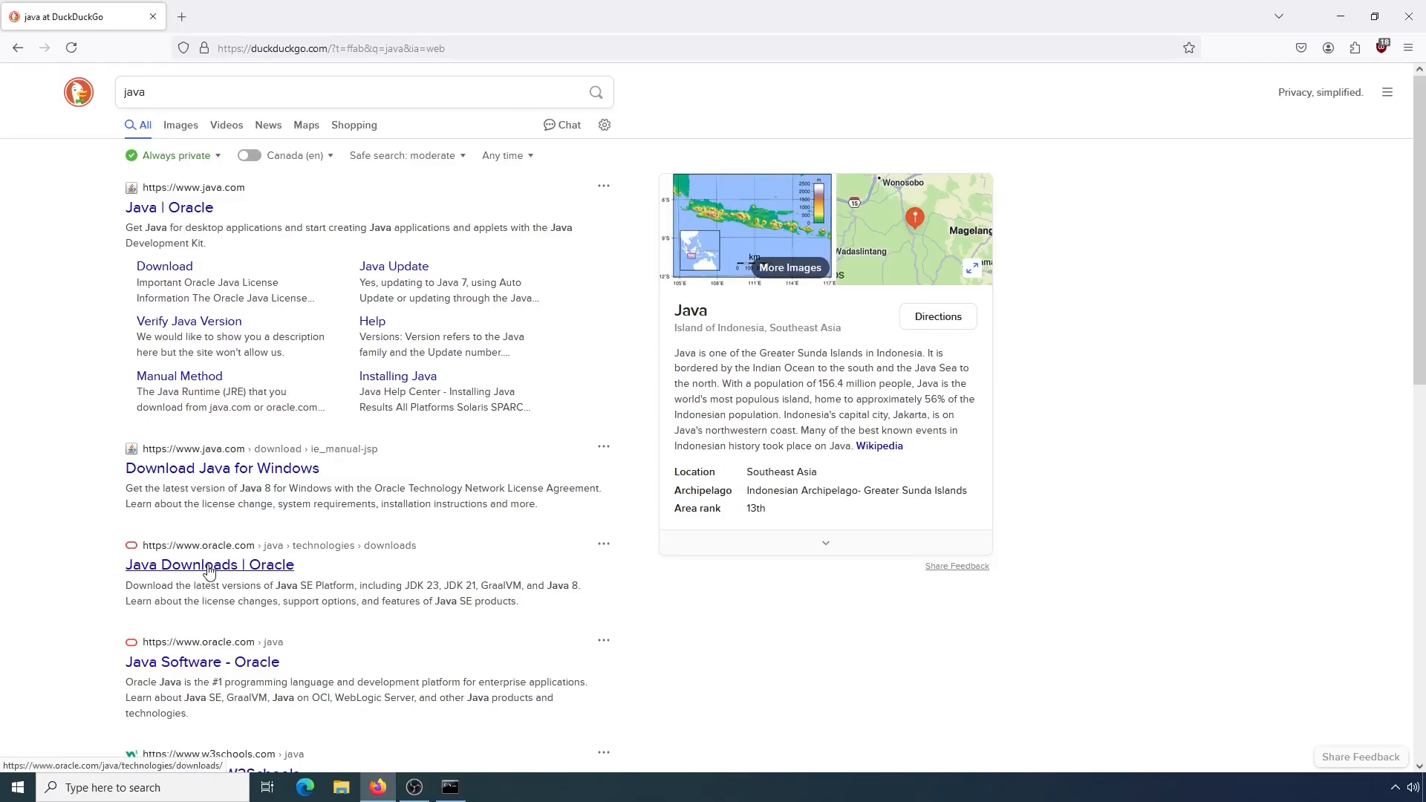
click(209, 568)
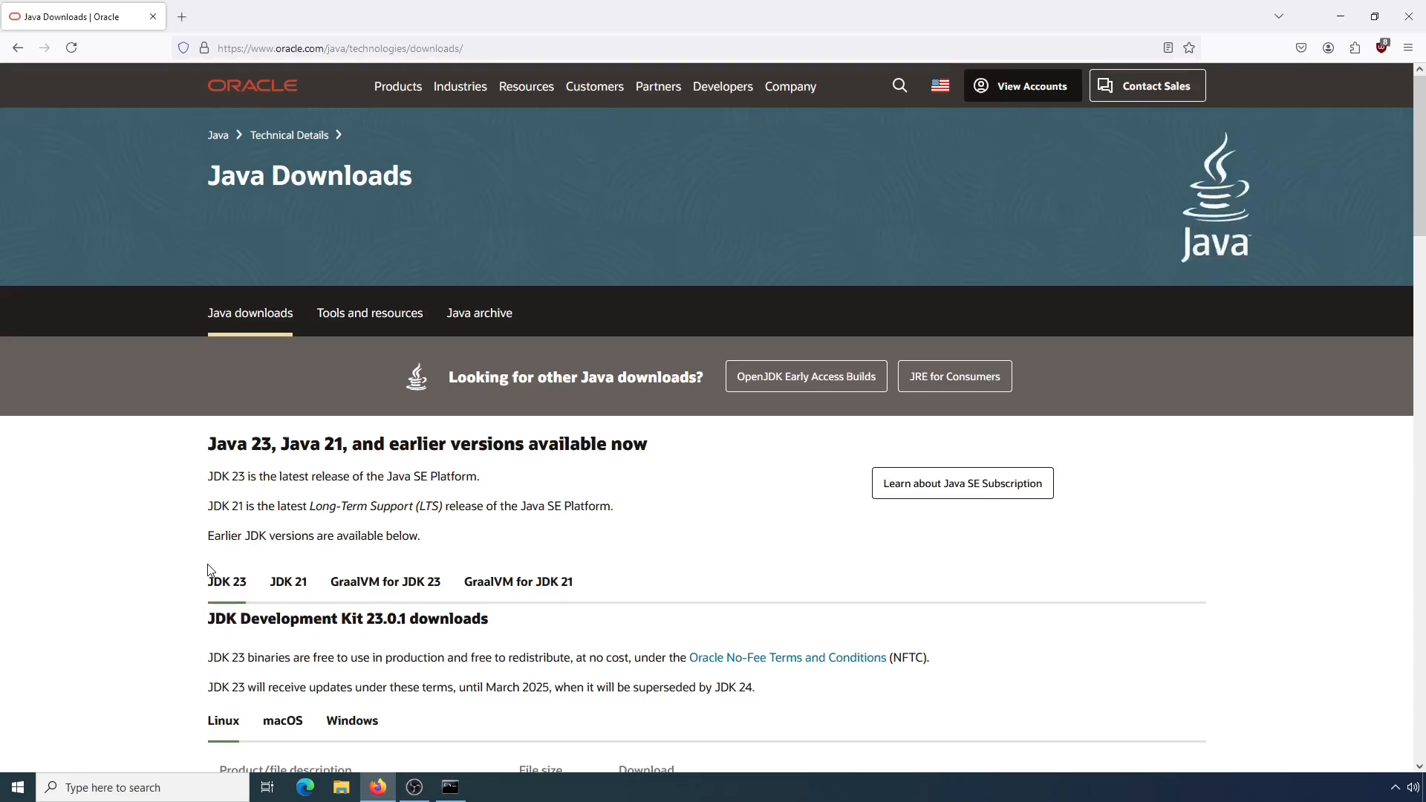
Download the Windows x64 Installer (jdk-21_windows-x64_bin.exe) from the JDK 21 downloads
scroll(1420, 126, down, 3)
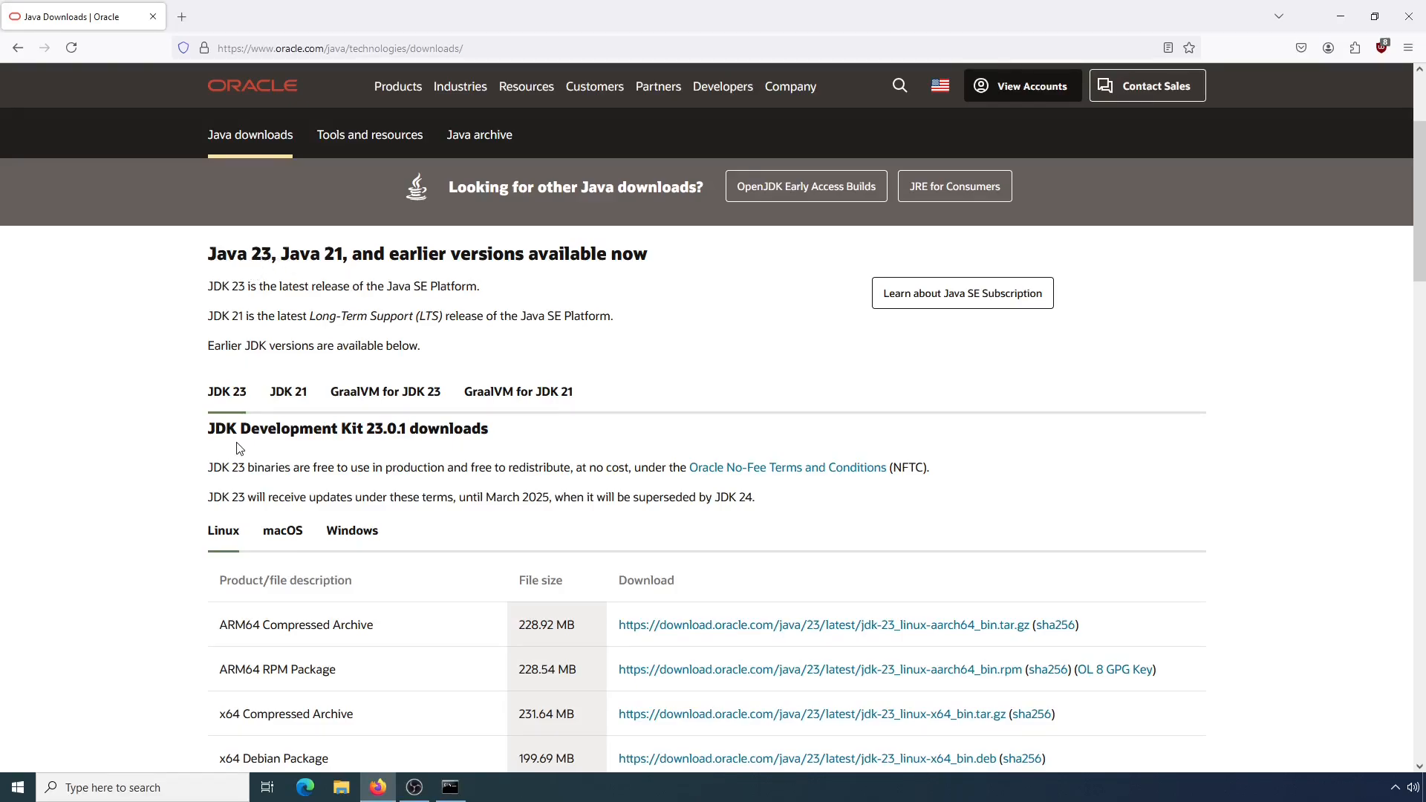
drag(1422, 157, 1423, 167)
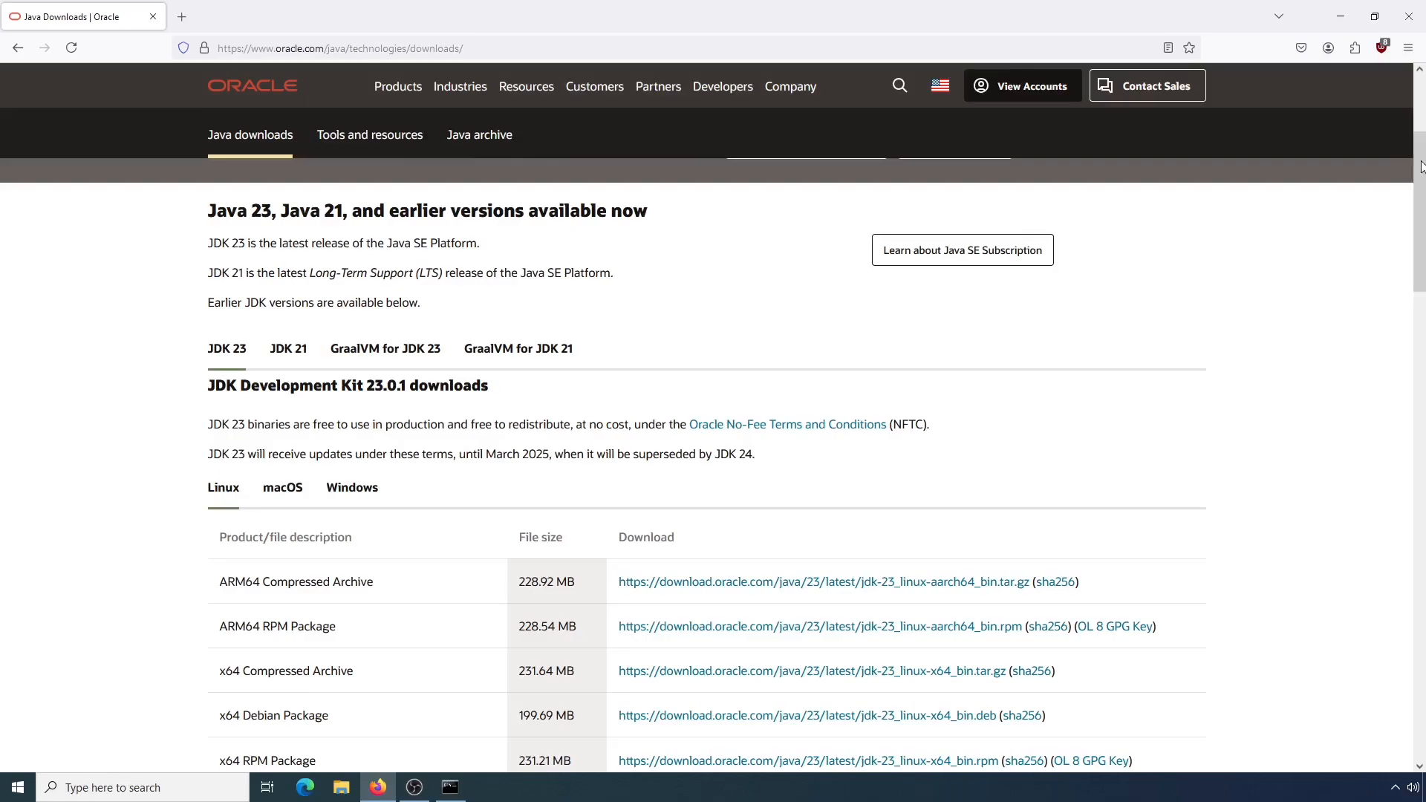
click(289, 349)
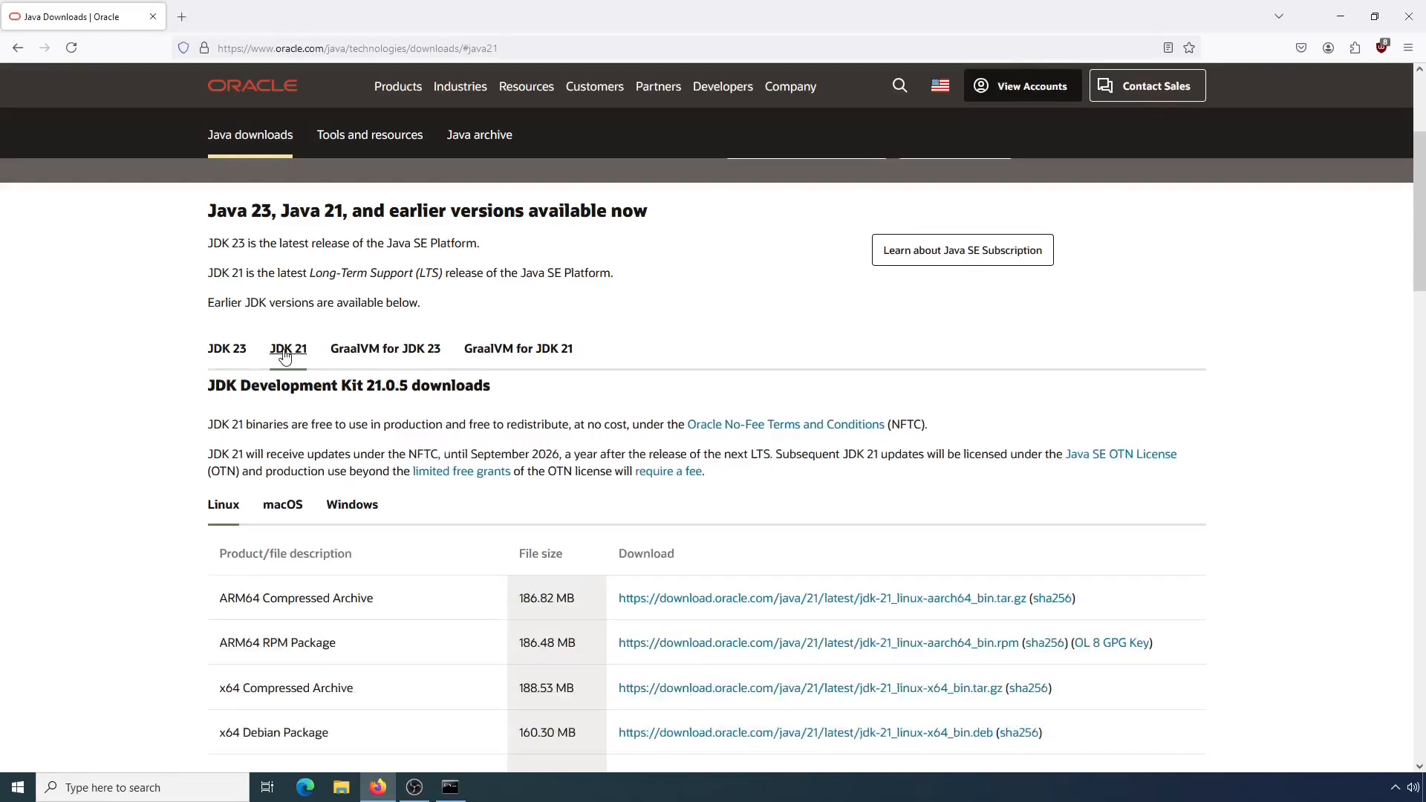
click(352, 446)
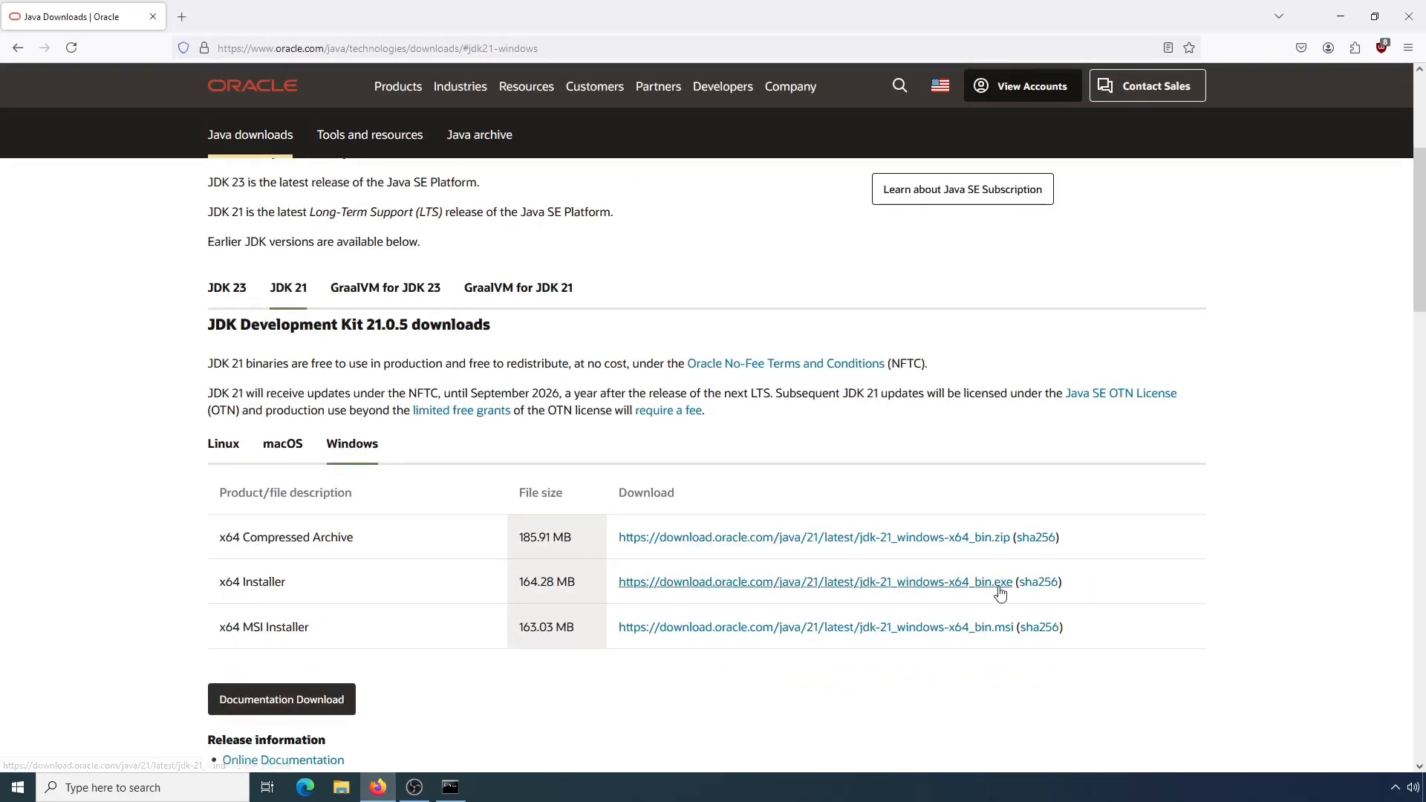
click(742, 585)
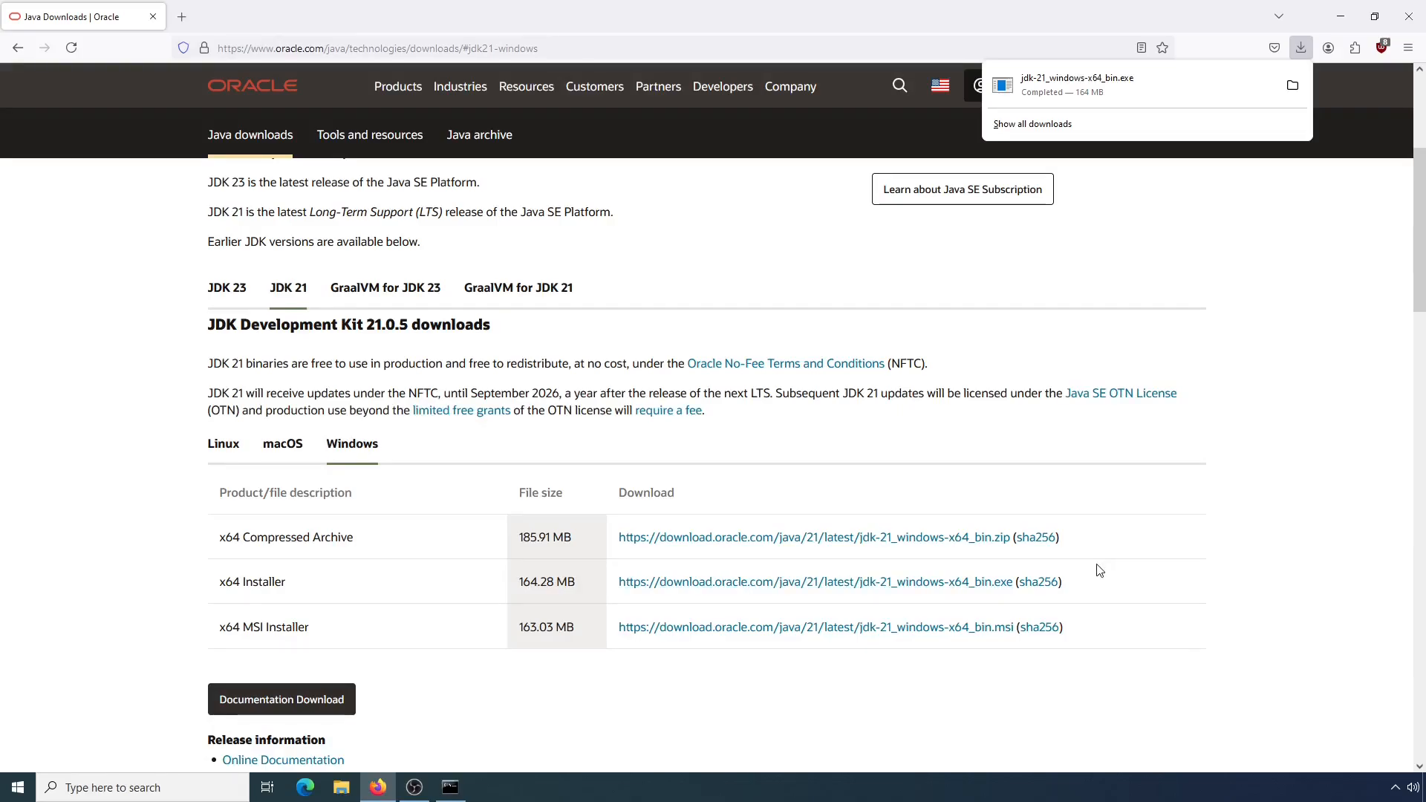
Run the downloaded jdk-21_windows-x64_bin installer and install the JDK to the default folder C:\Program Files\Java\jdk-21\
click(1292, 85)
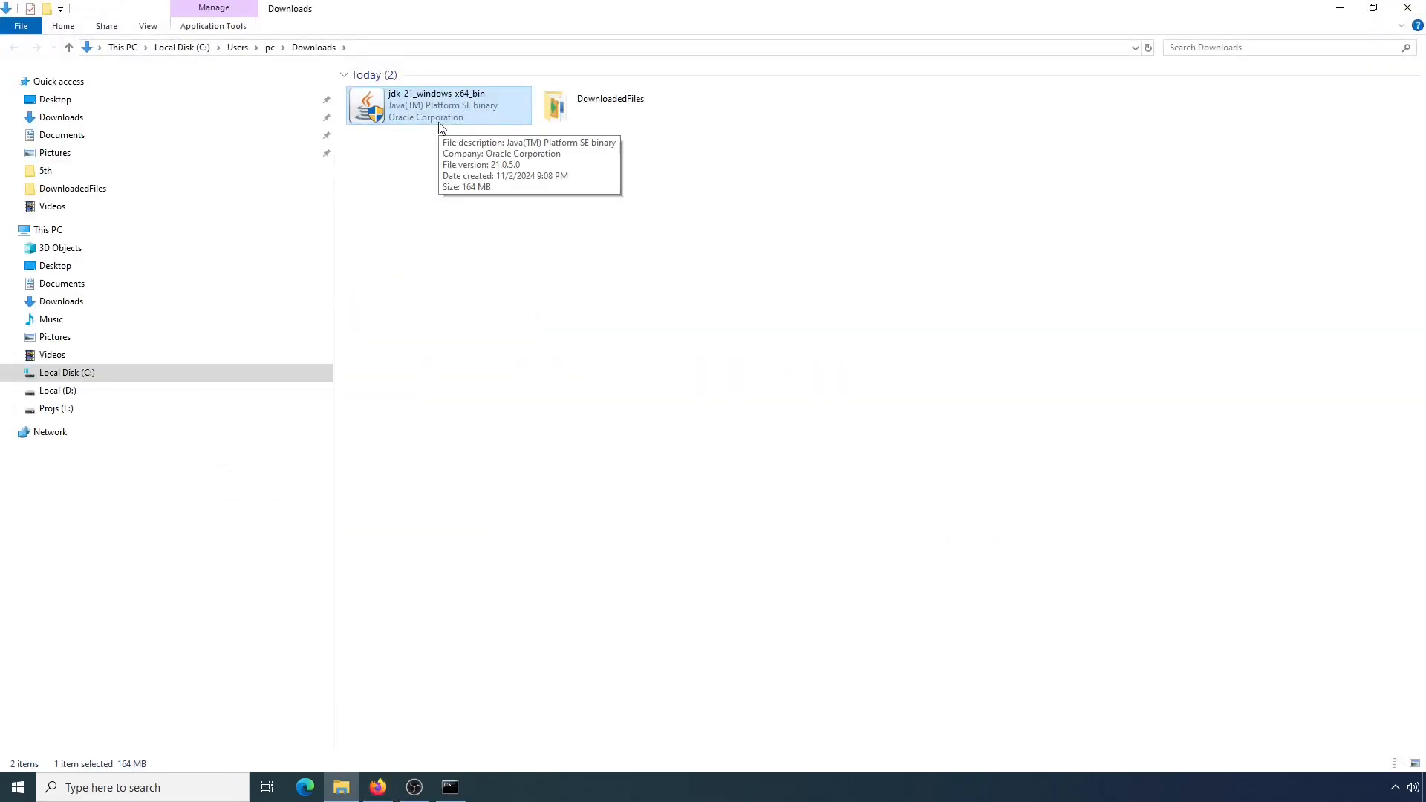
double_click(466, 101)
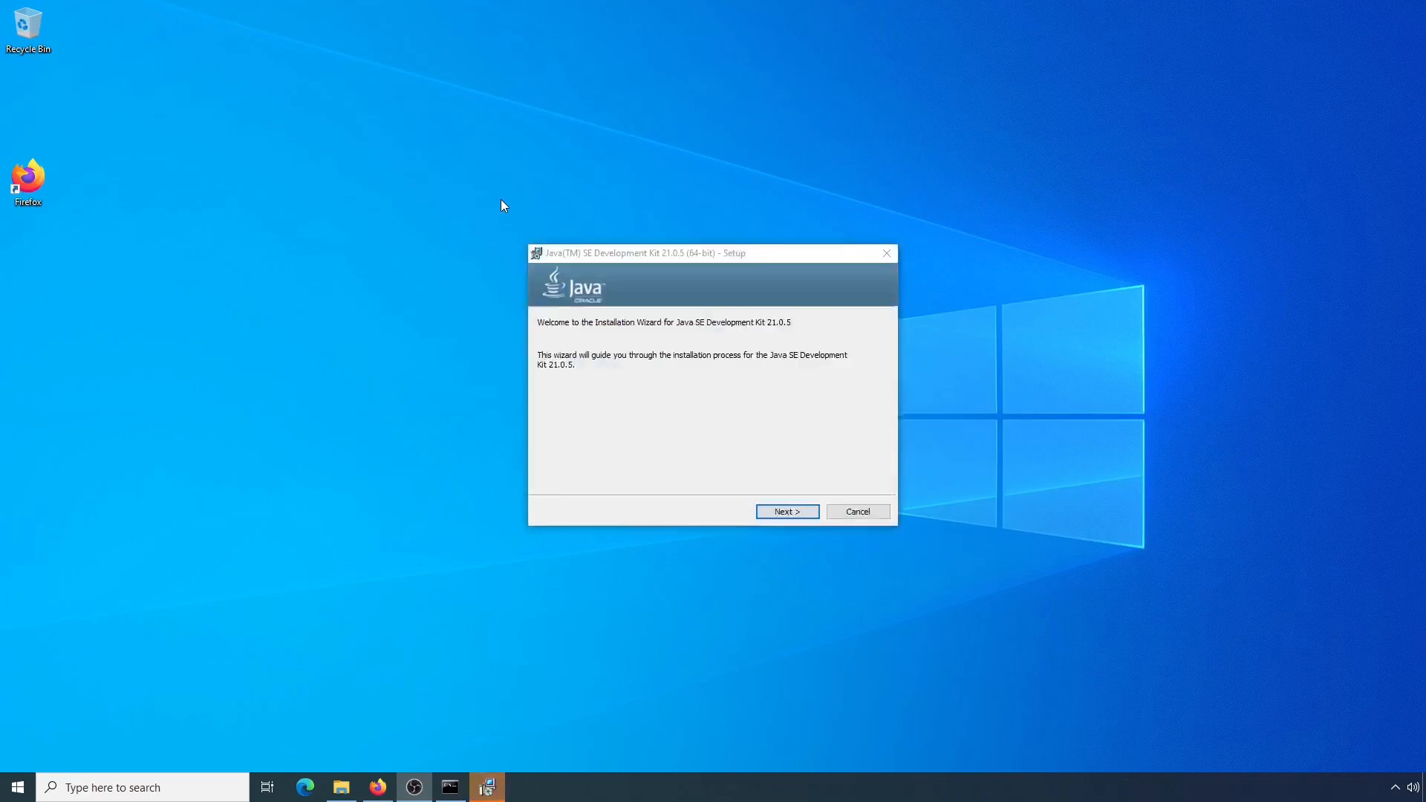
click(785, 513)
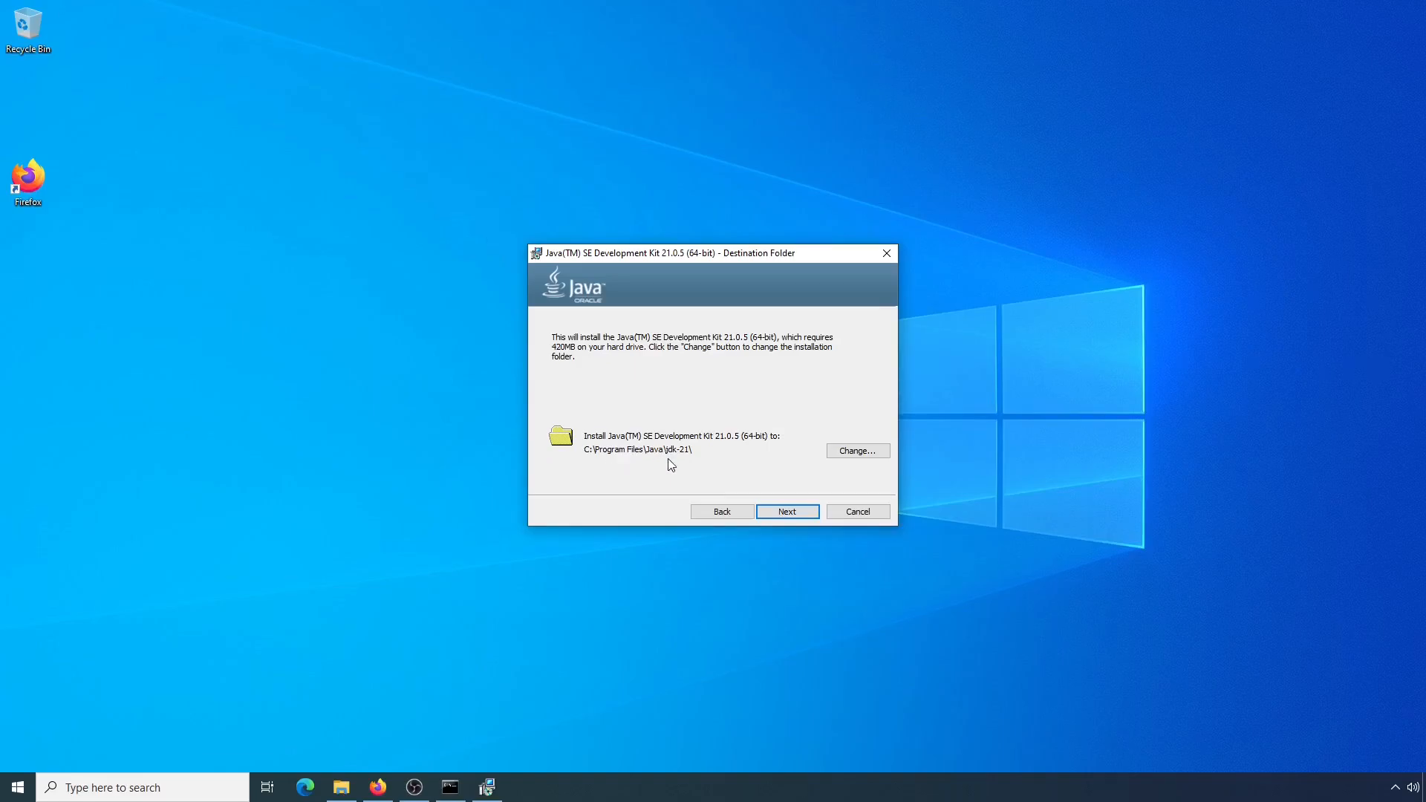
click(787, 512)
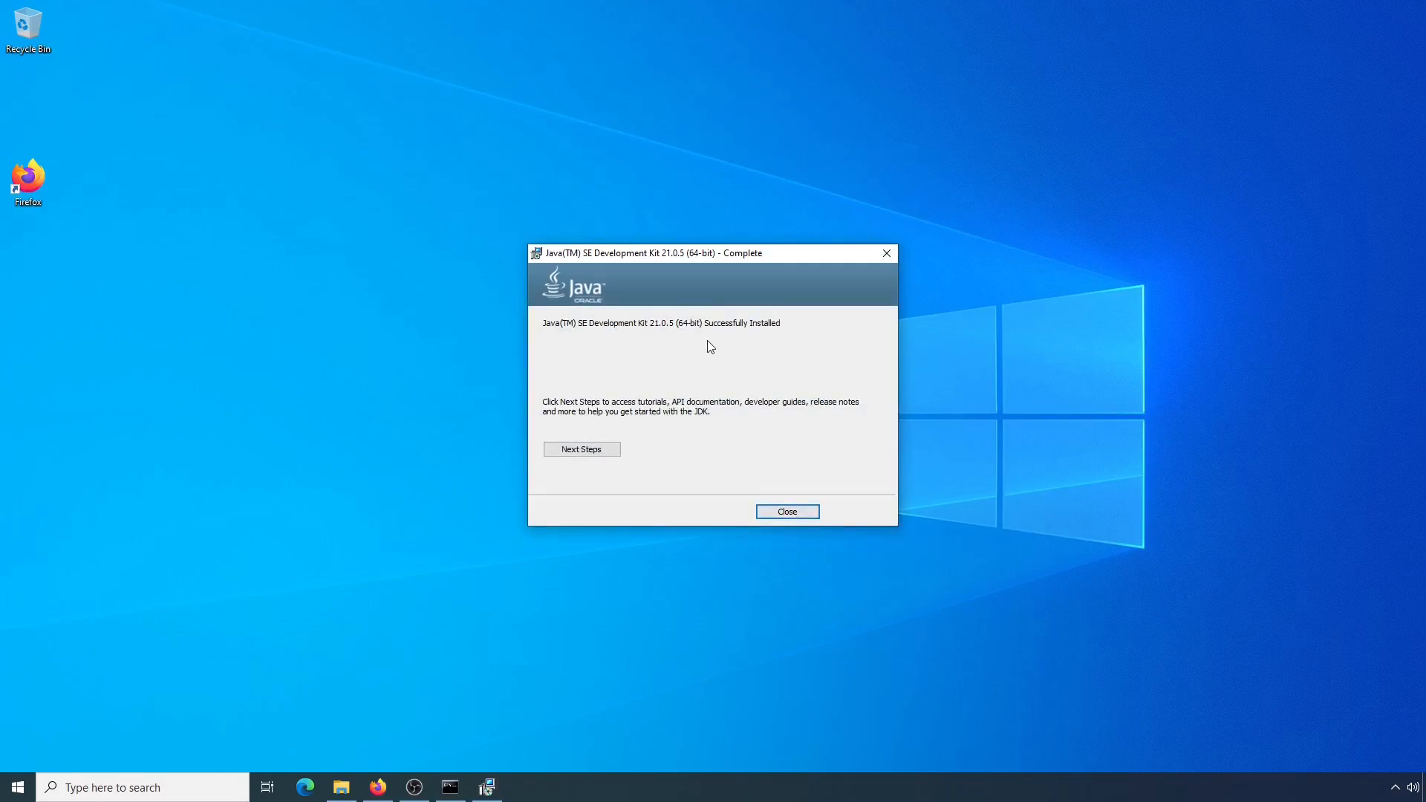
click(785, 513)
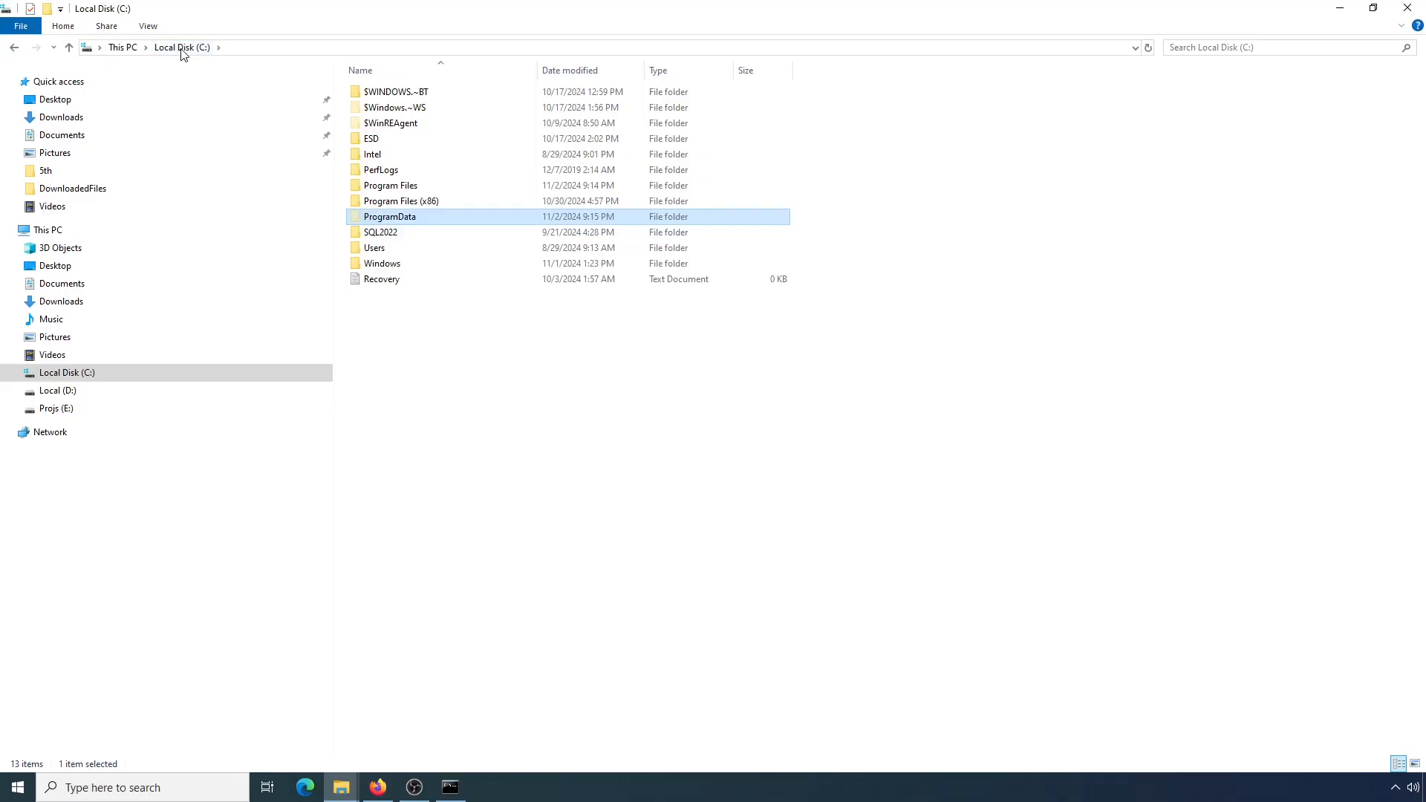
Browse to C:\Program Files\Java\jdk-21 in File Explorer, copy its full folder path and minimize the window
click(406, 187)
double_click(407, 189)
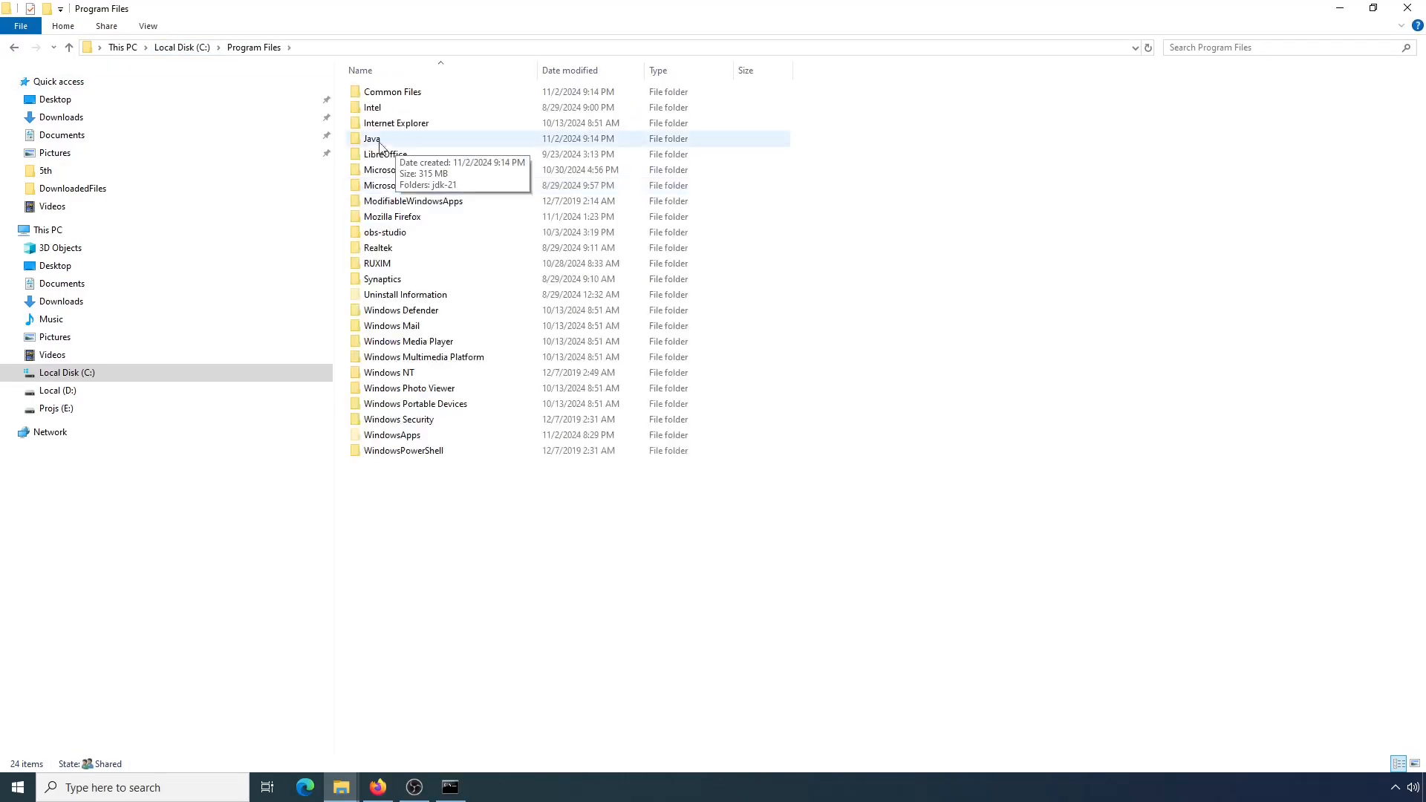
click(393, 144)
double_click(394, 141)
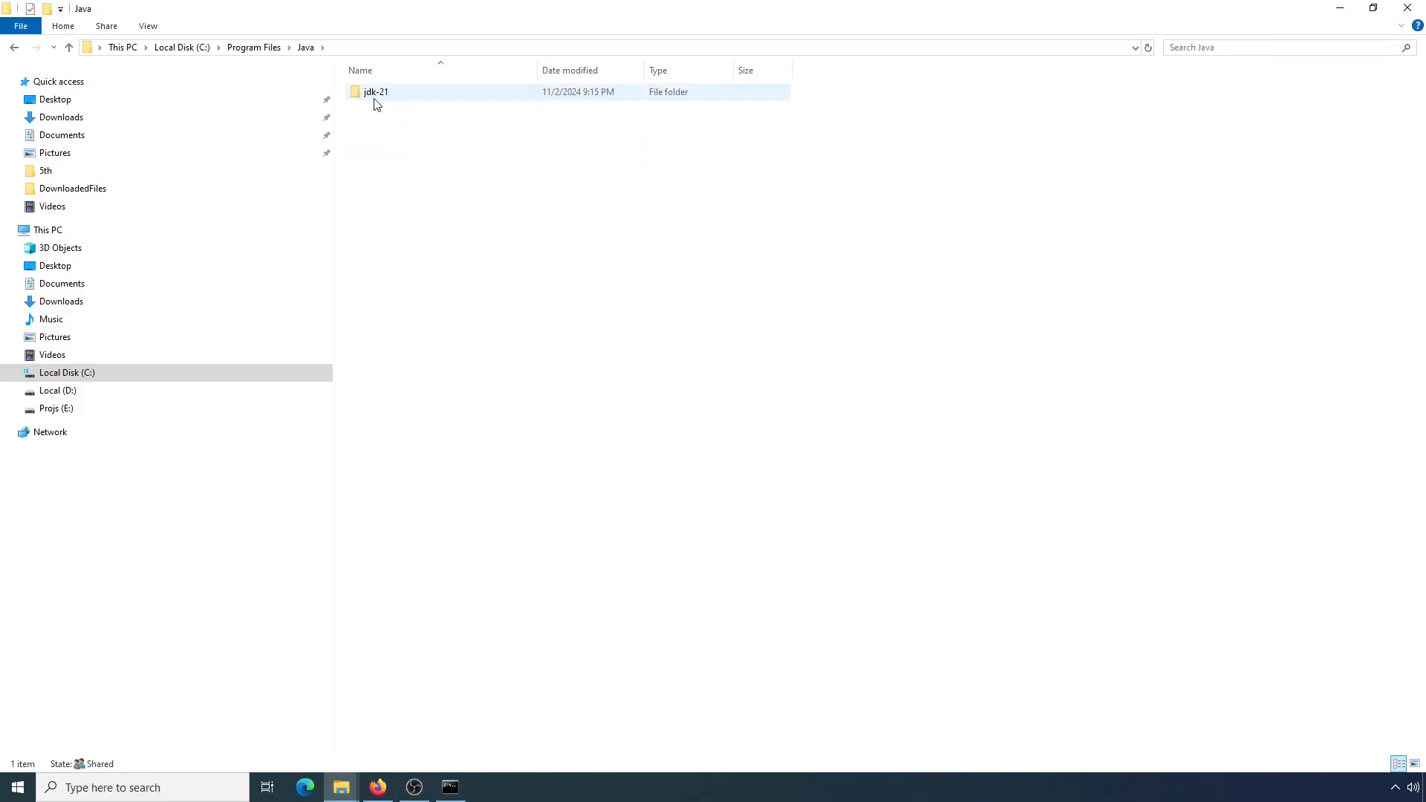
double_click(373, 93)
click(213, 48)
drag(213, 47, 99, 48)
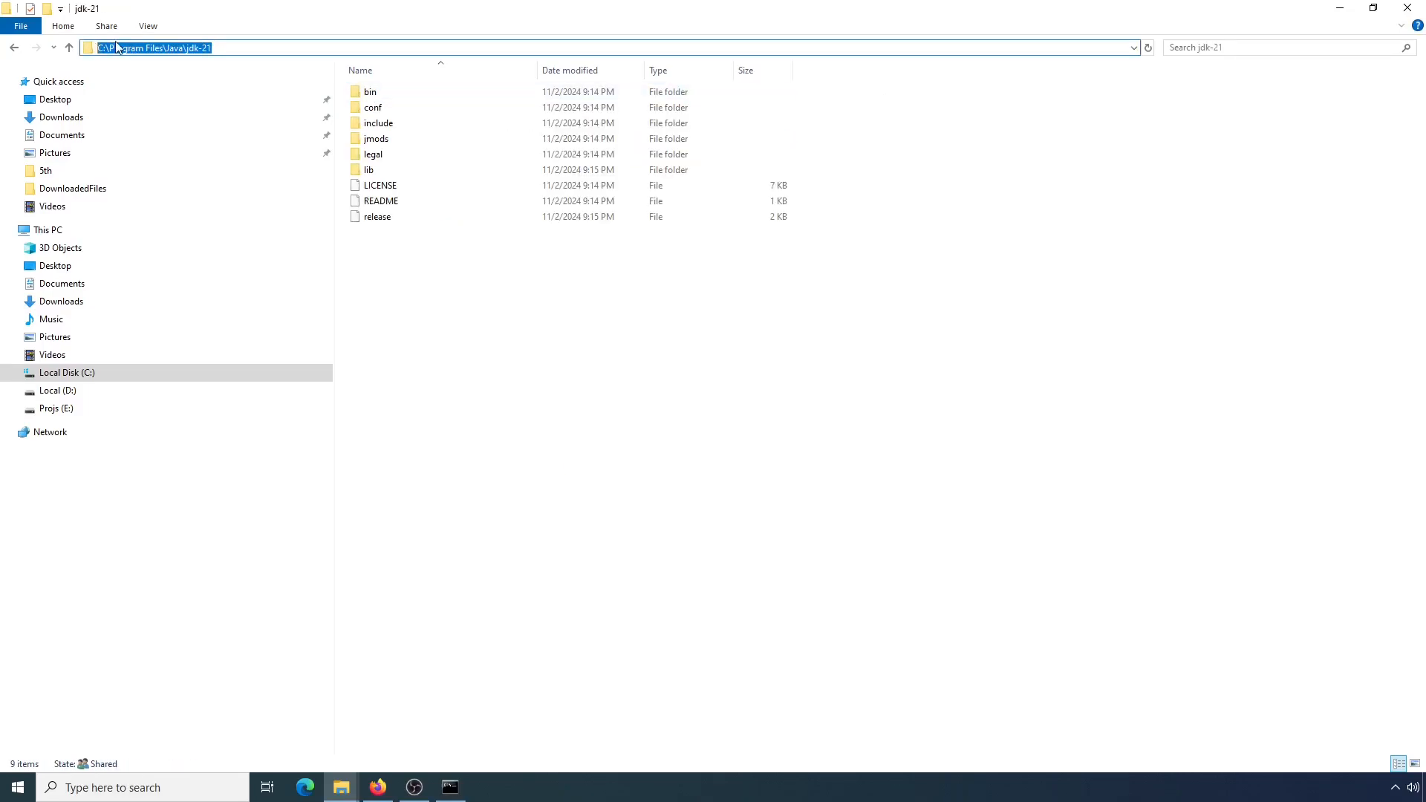
right_click(118, 48)
click(167, 93)
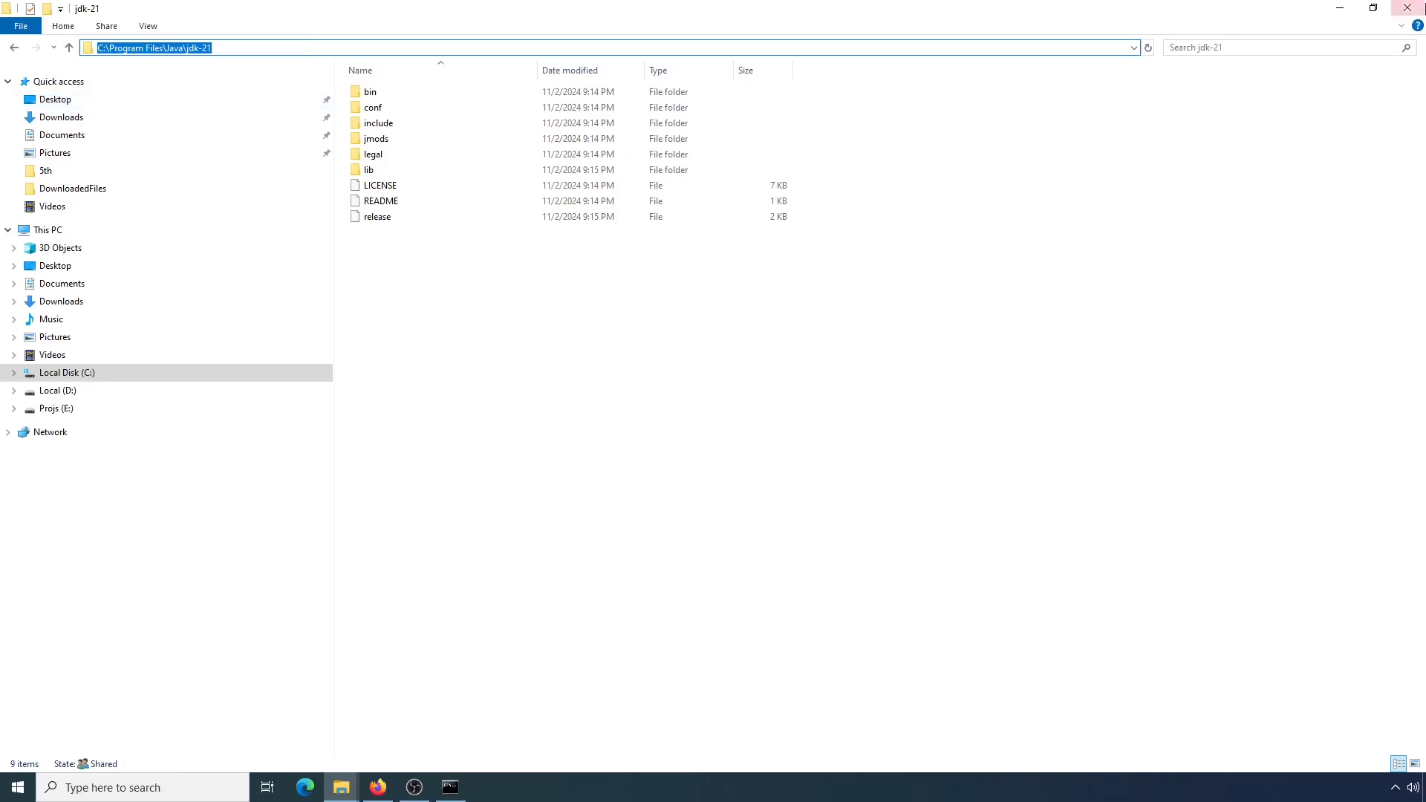
click(1340, 8)
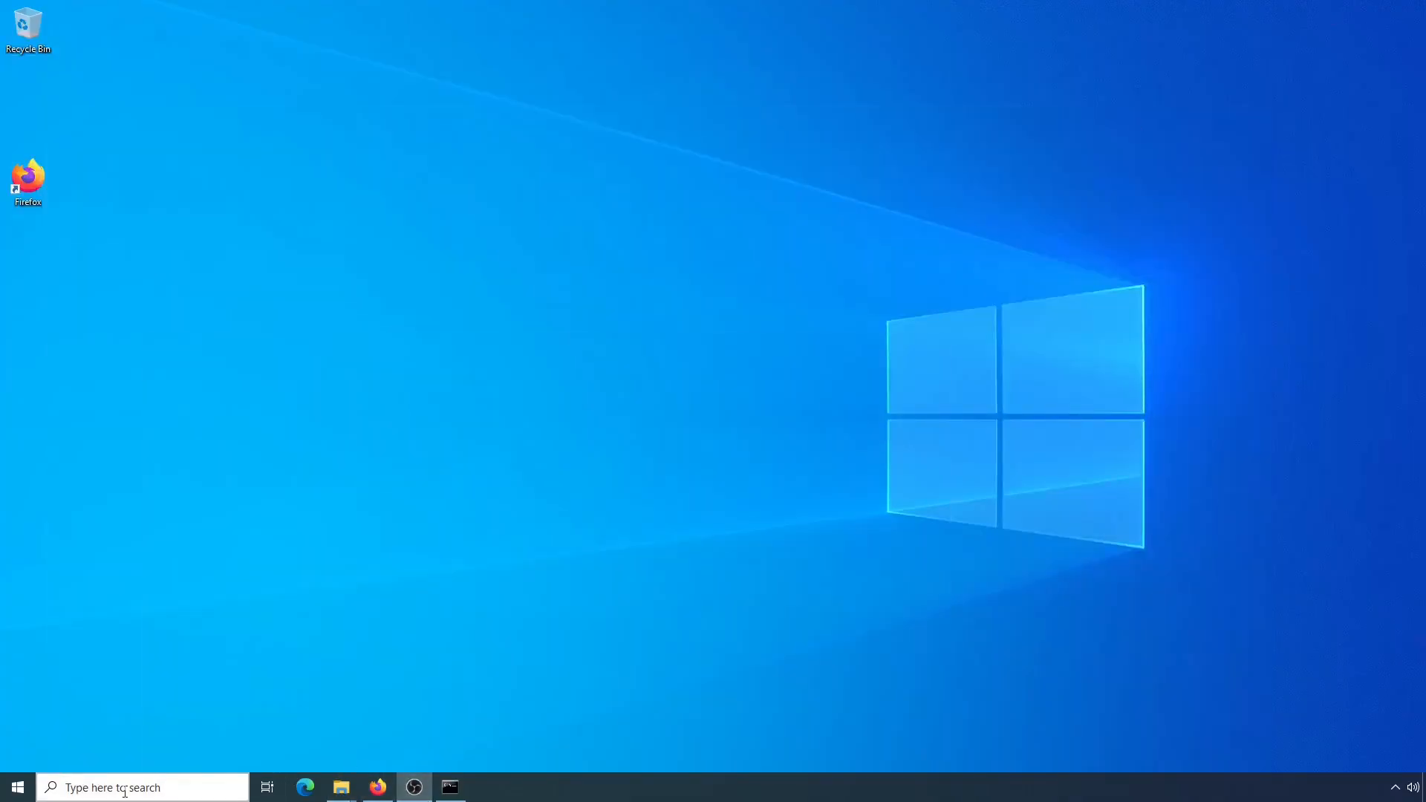
Search Windows for "env", open the system environment variables settings and display the Environment Variables dialog
click(124, 791)
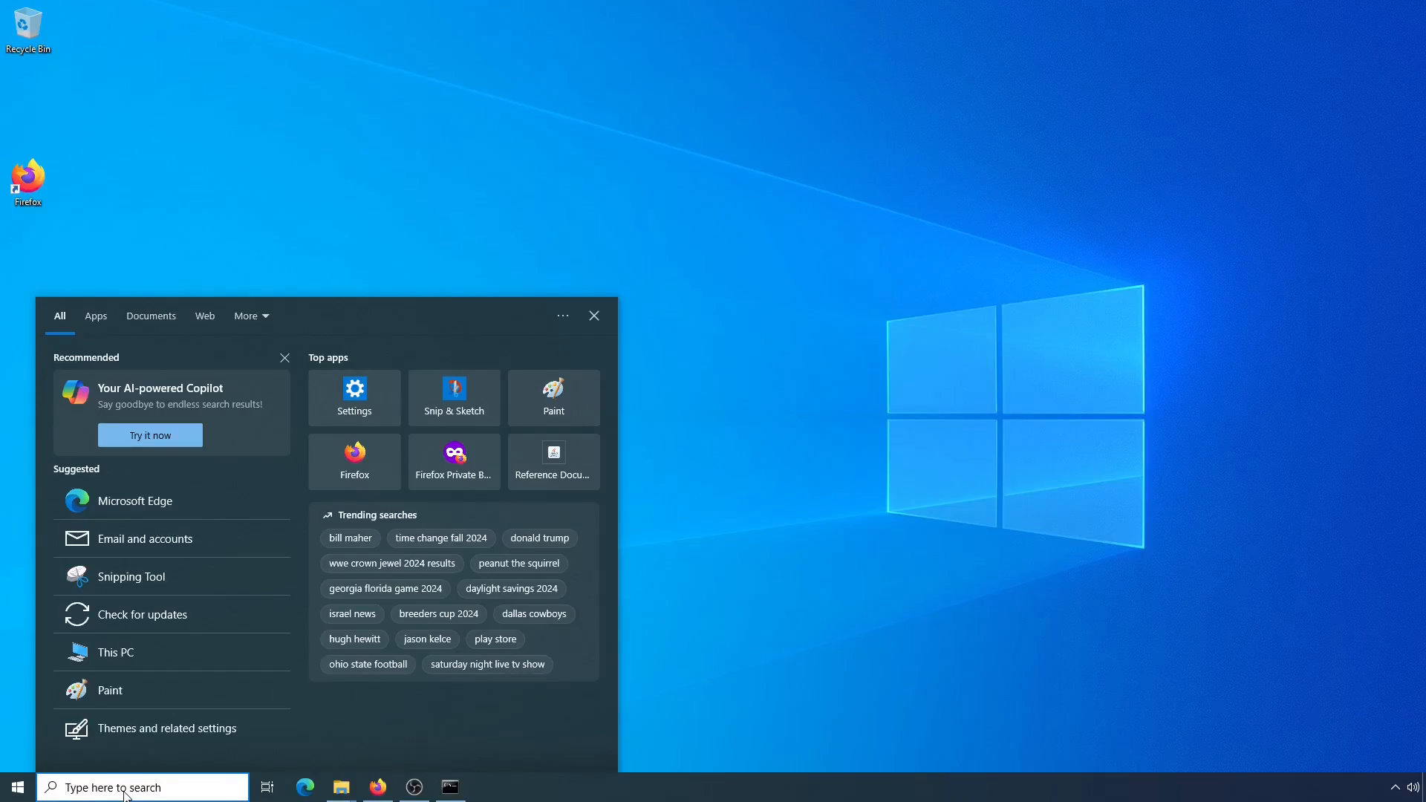
text(env)
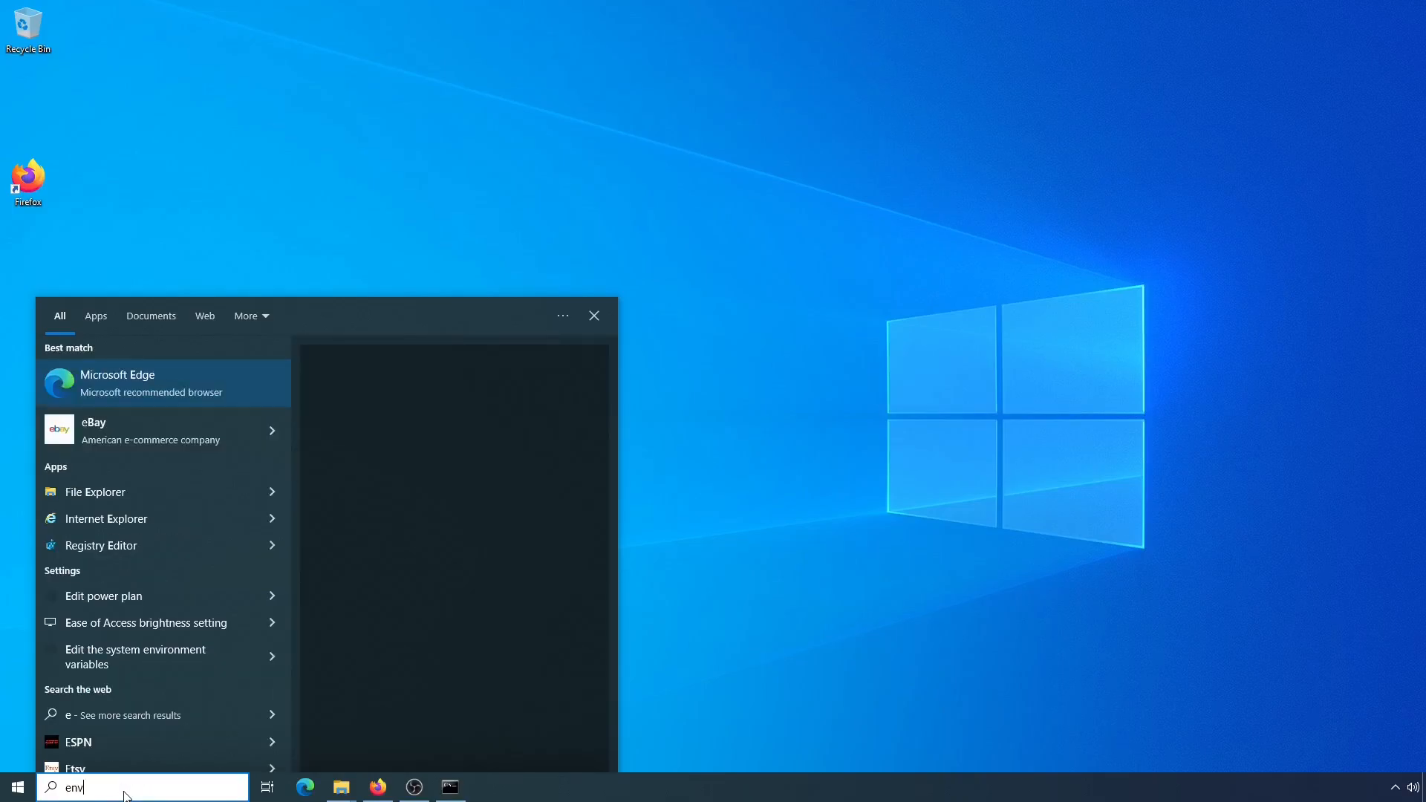
click(93, 388)
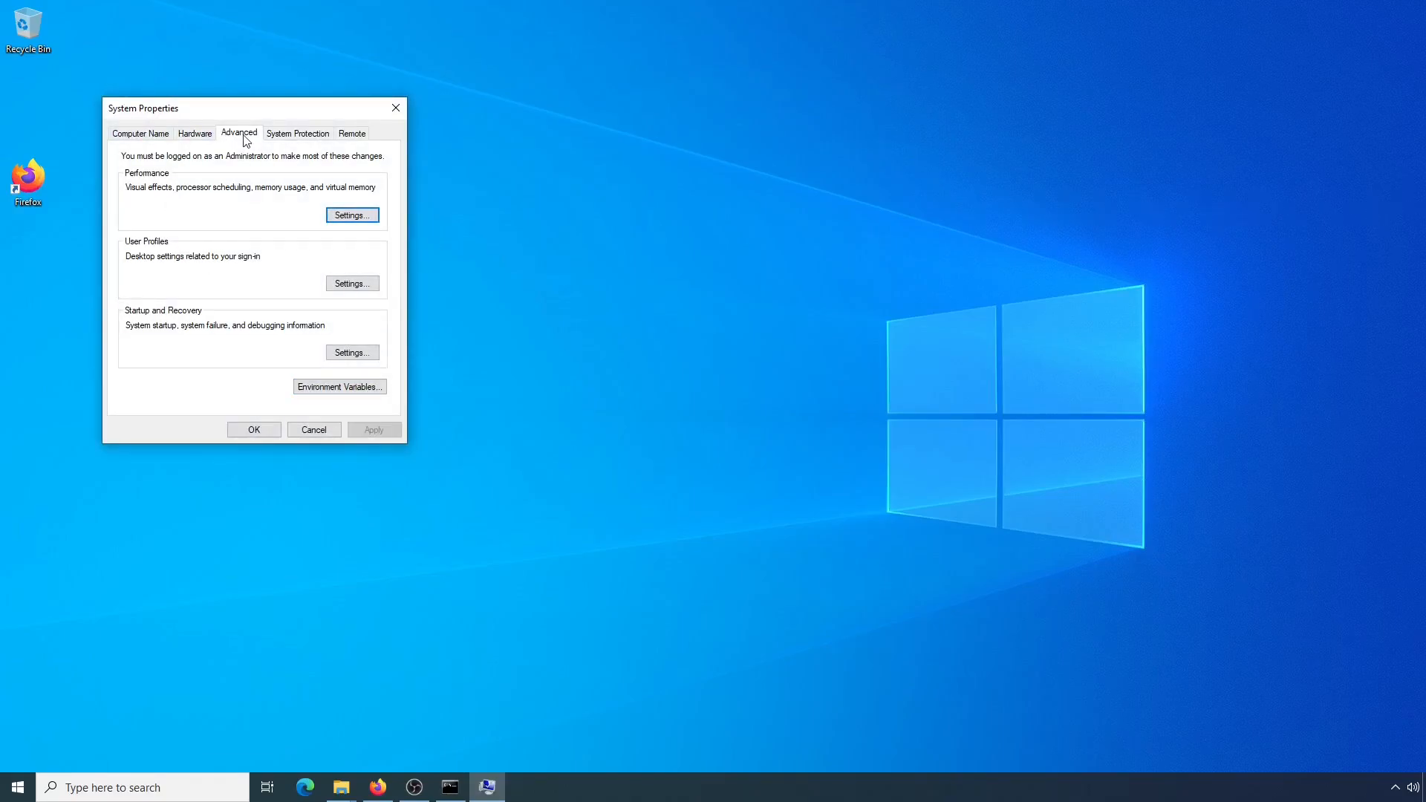
click(307, 392)
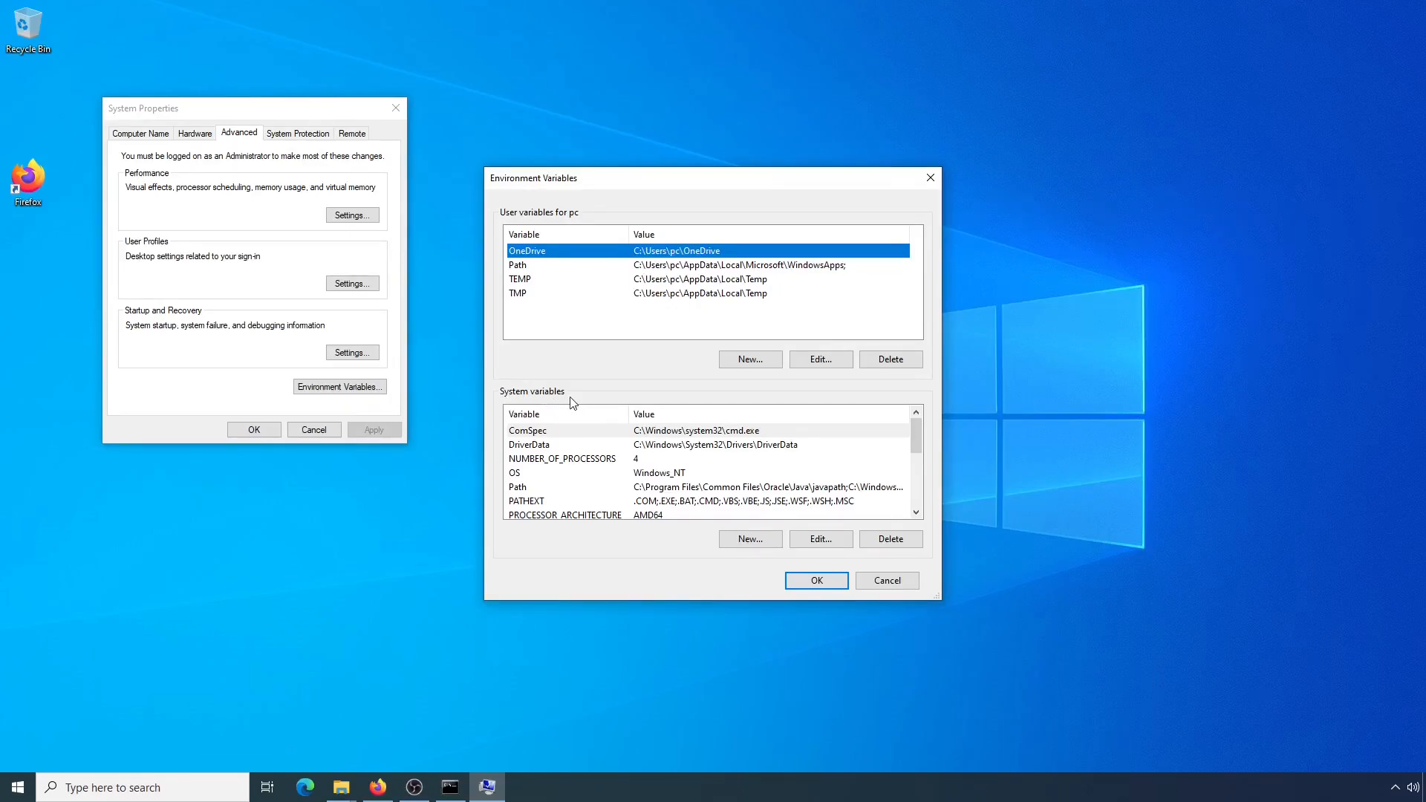
Add the entry C:\Program Files\Java\jdk-21\ to the system Path variable and confirm all the dialogs
click(522, 489)
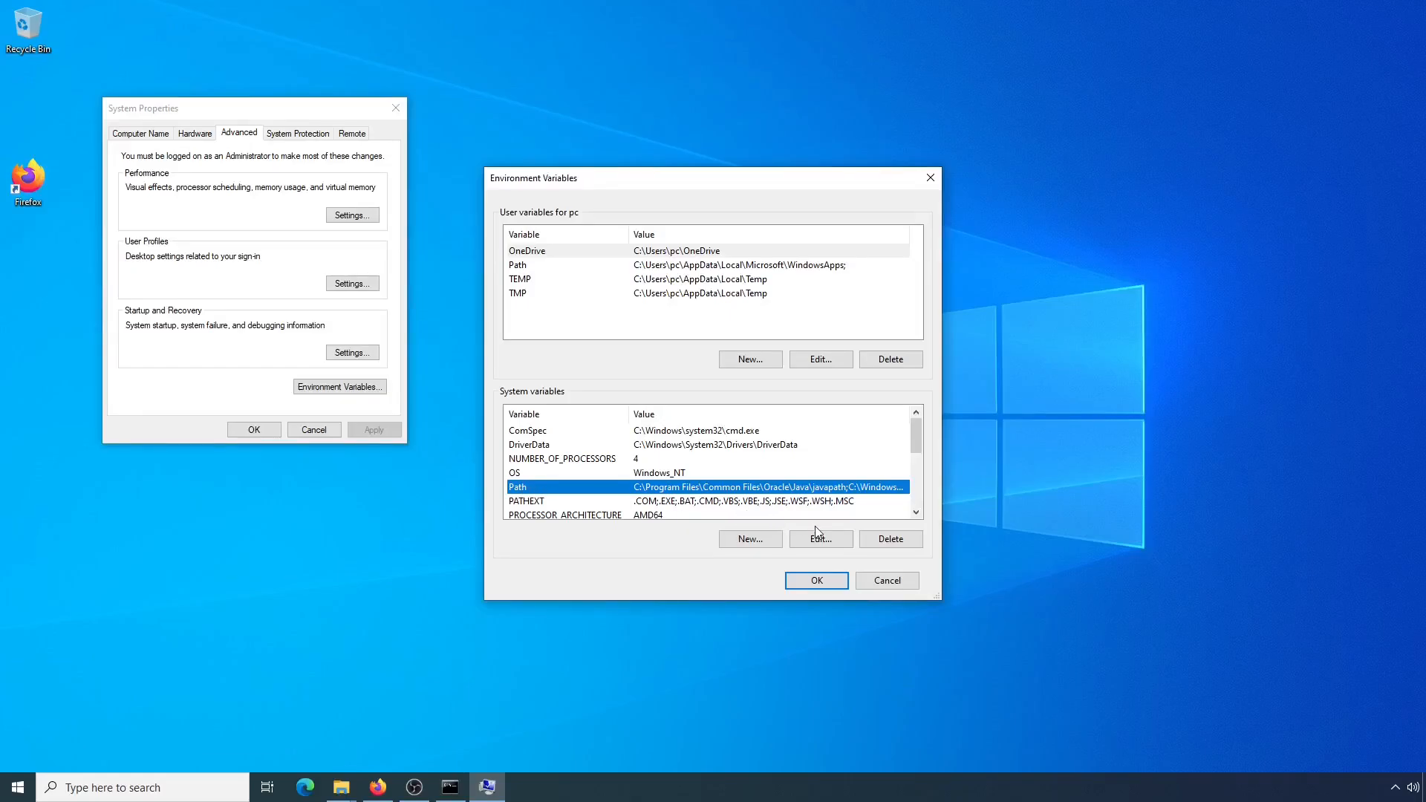
click(826, 545)
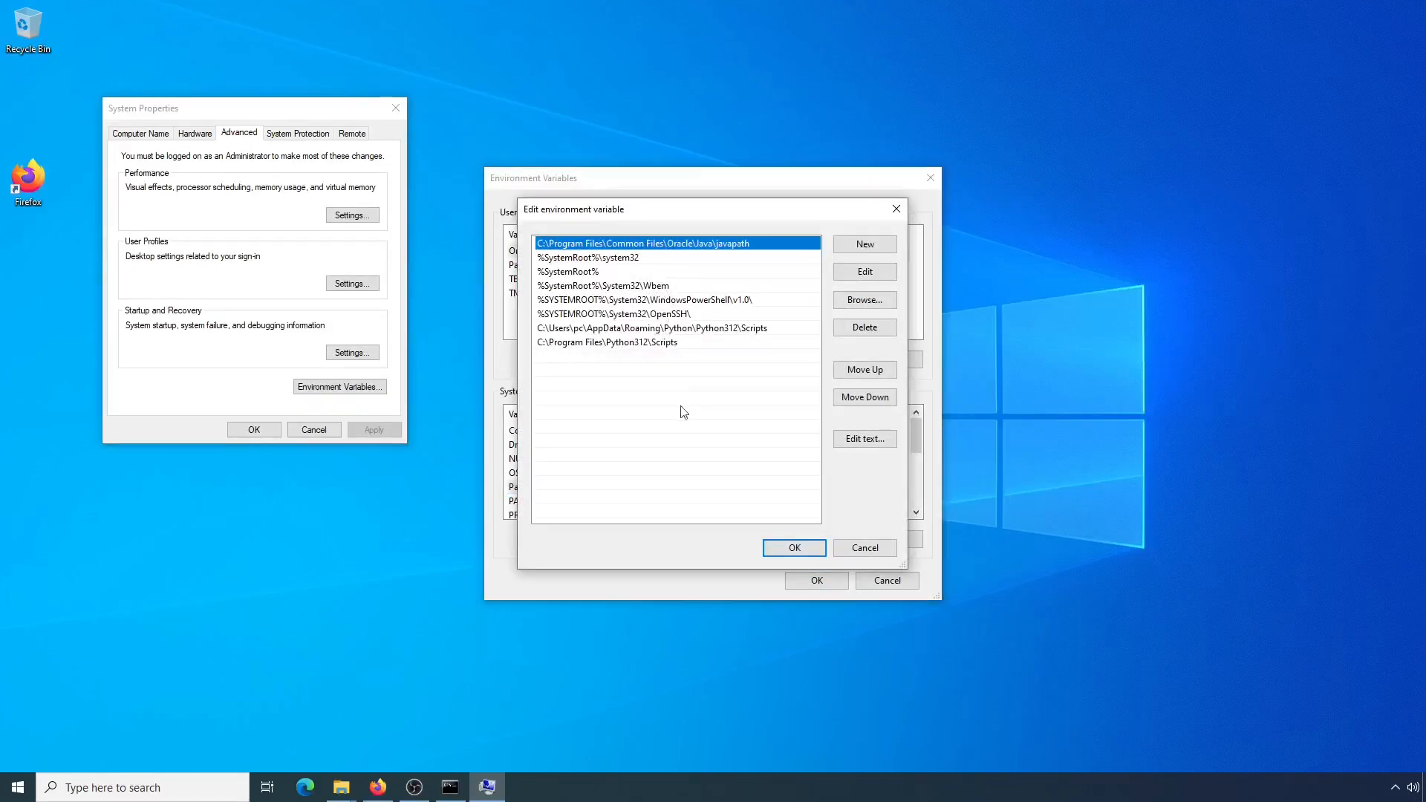
click(866, 246)
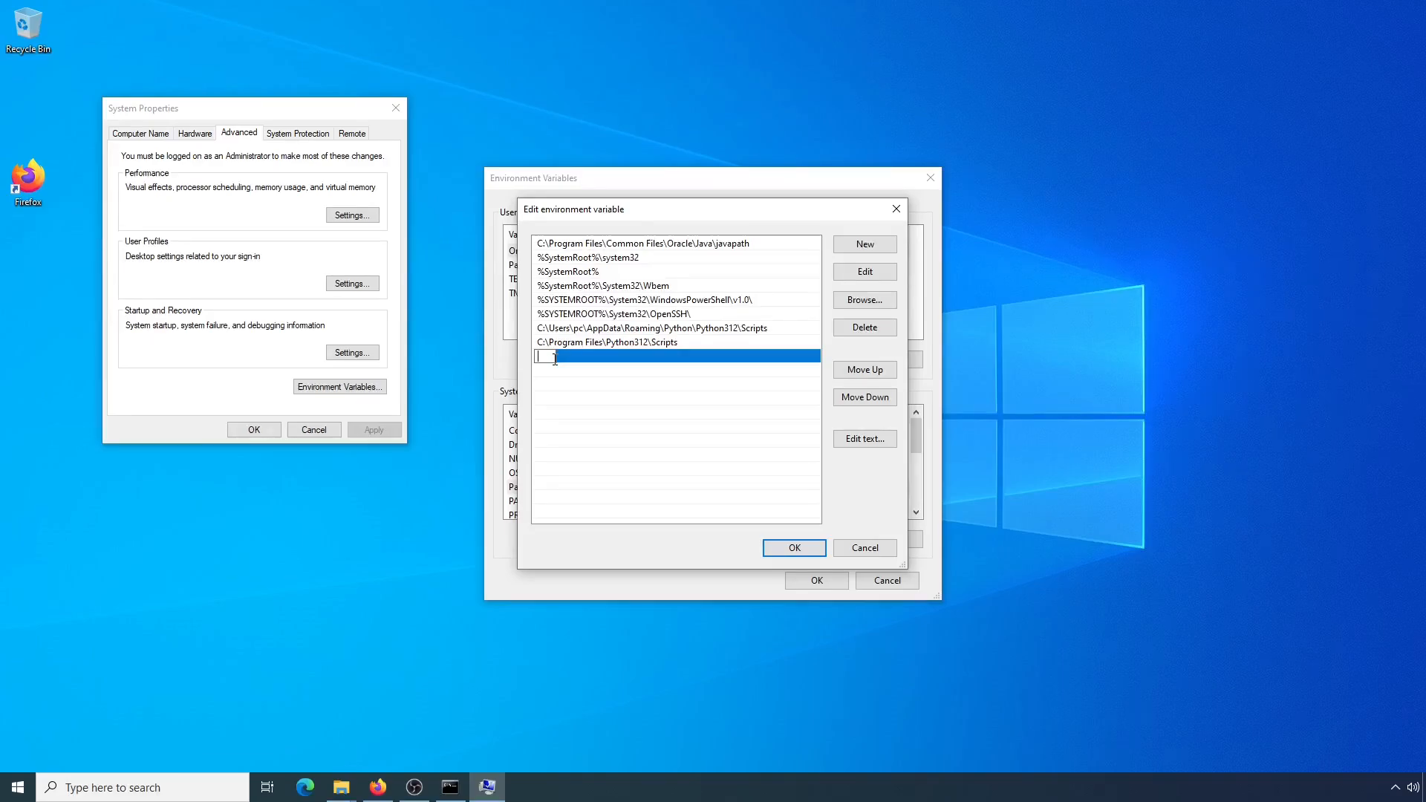
text(C:\Program Files\Java\jdk-21)
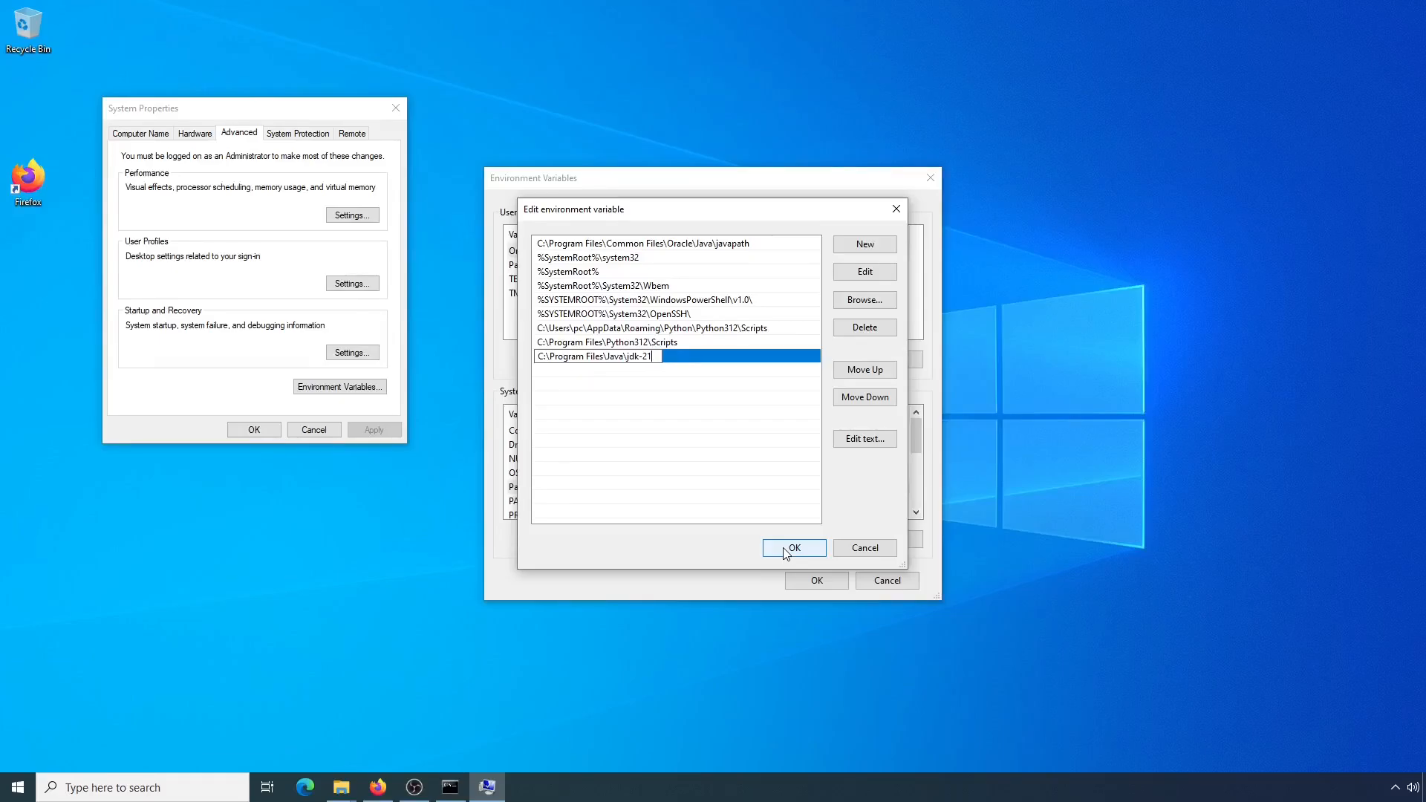
text(\)
click(794, 547)
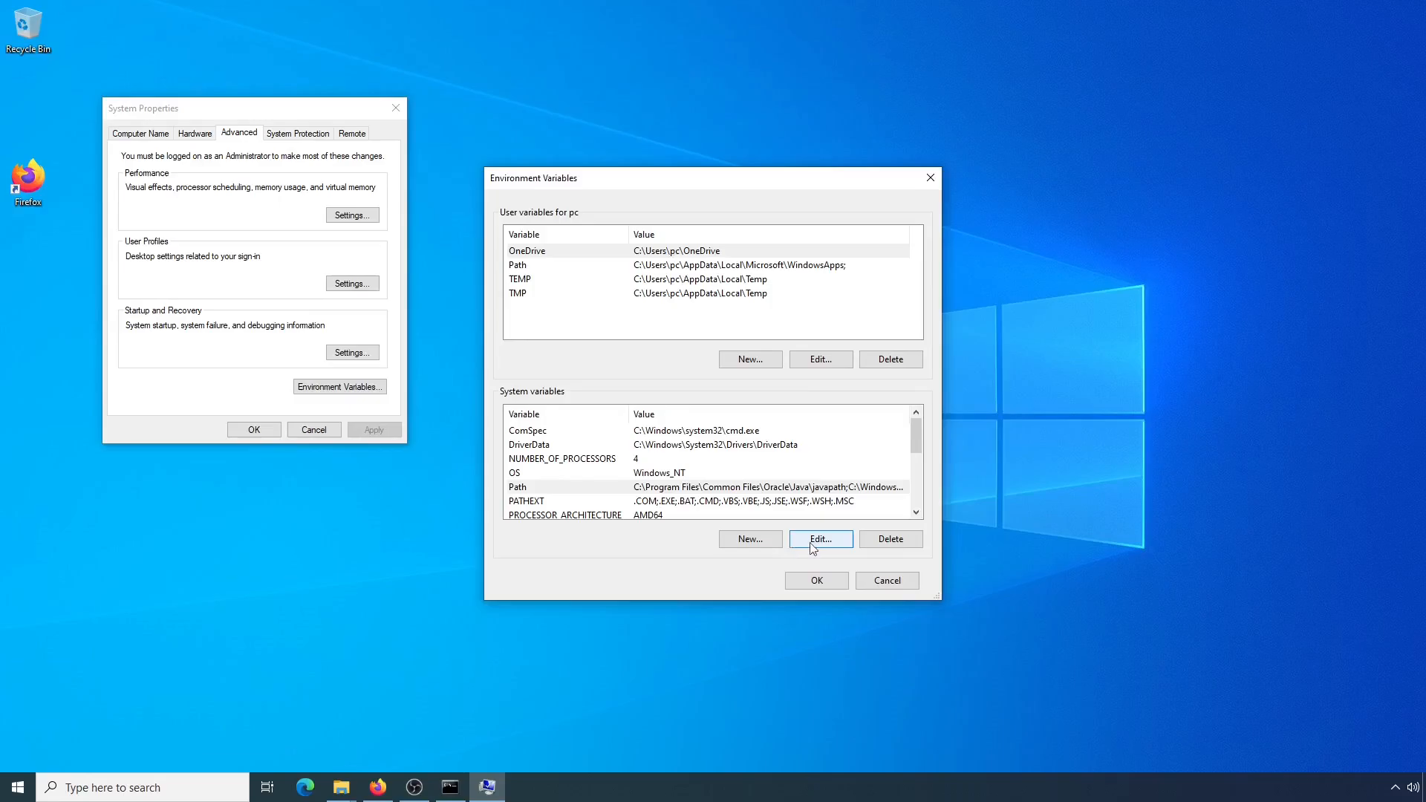
click(819, 580)
click(253, 431)
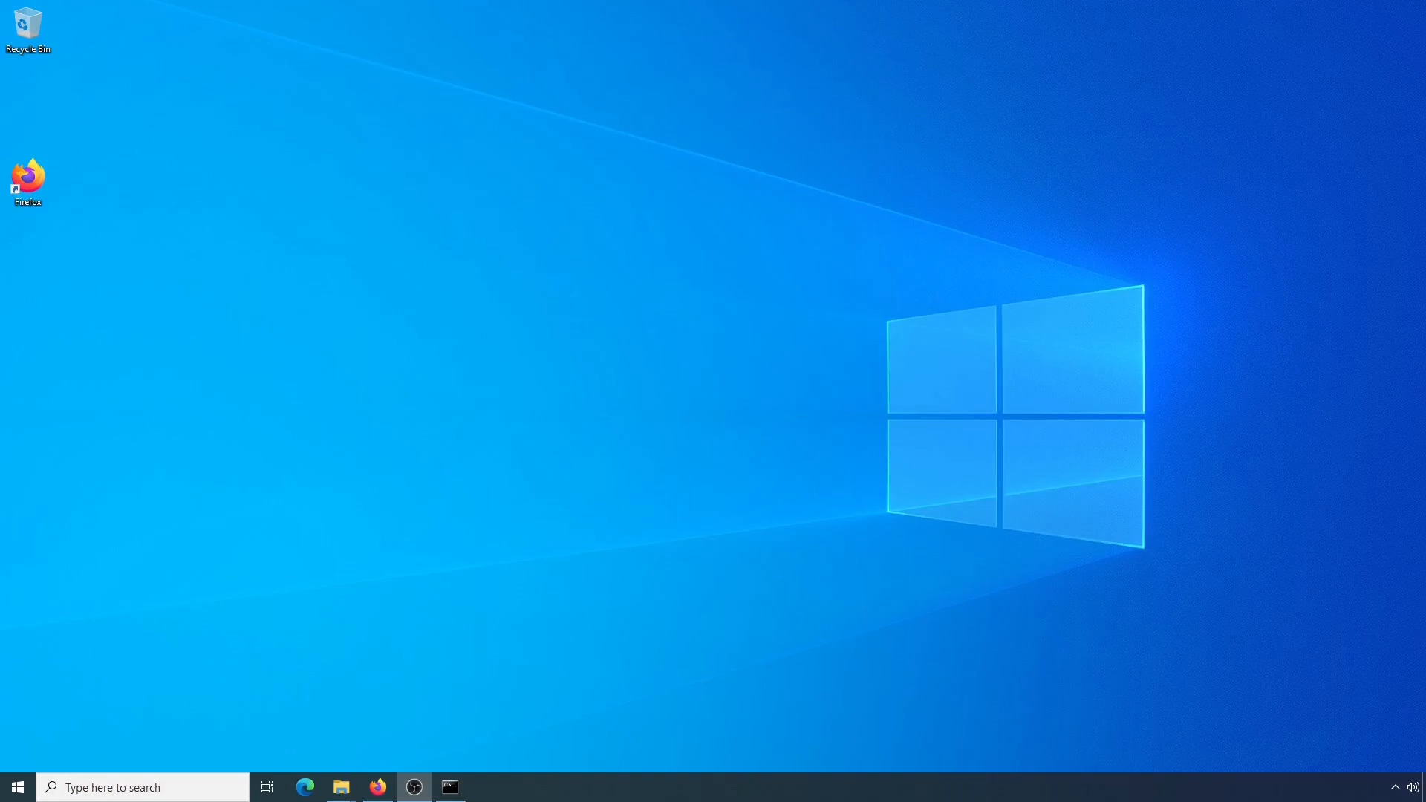
Search Windows for "env", reopen the system environment variables settings and bring up the Environment Variables dialog
key(super)
text(env)
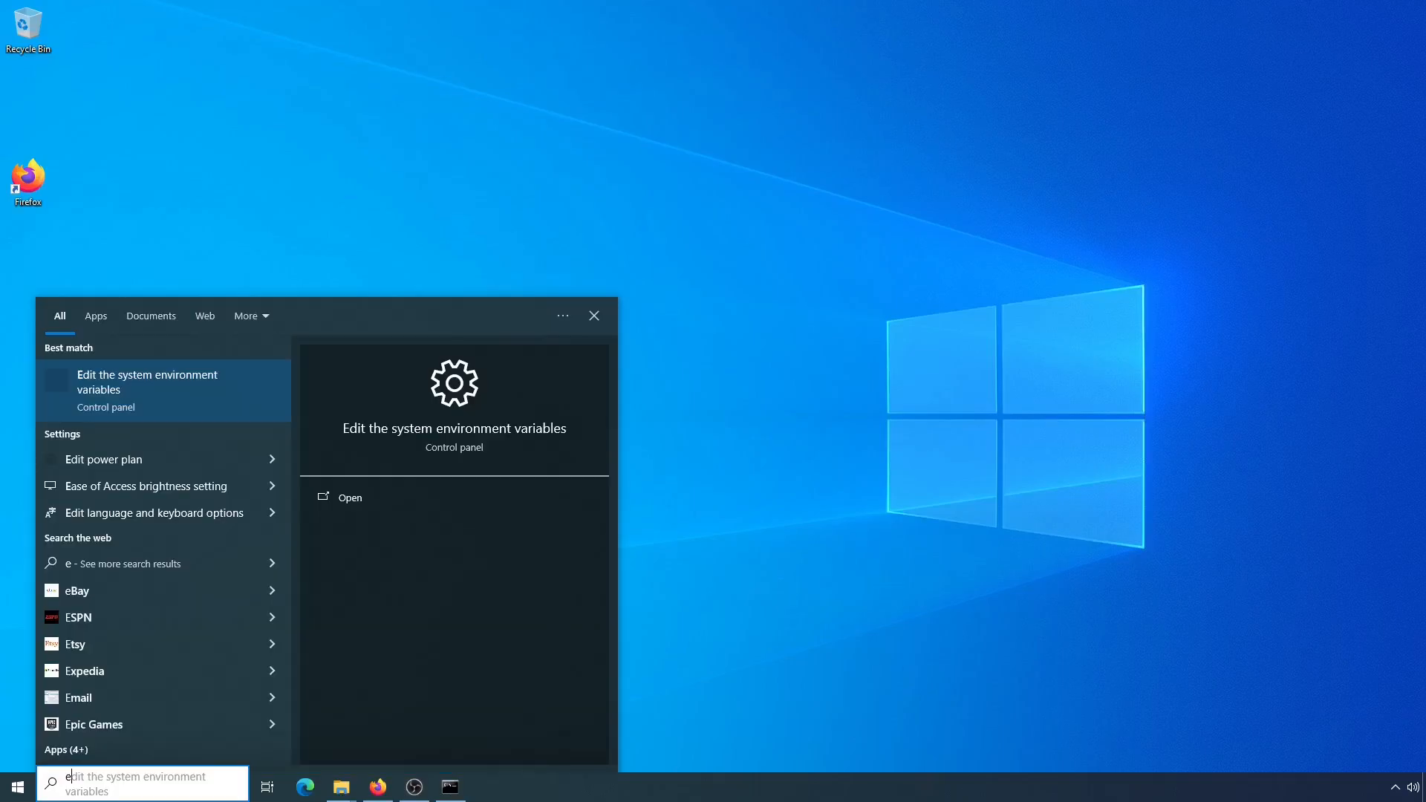
click(138, 397)
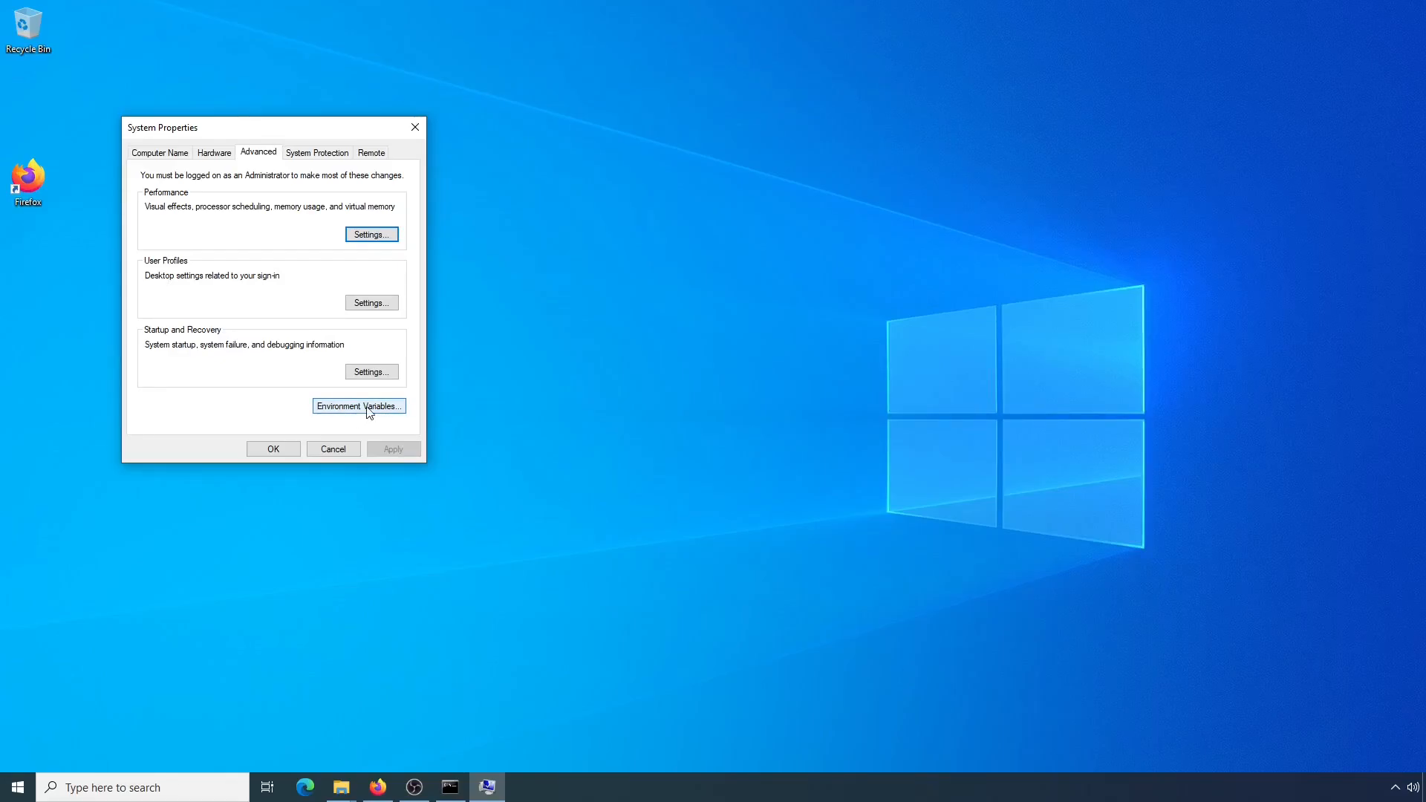
click(369, 406)
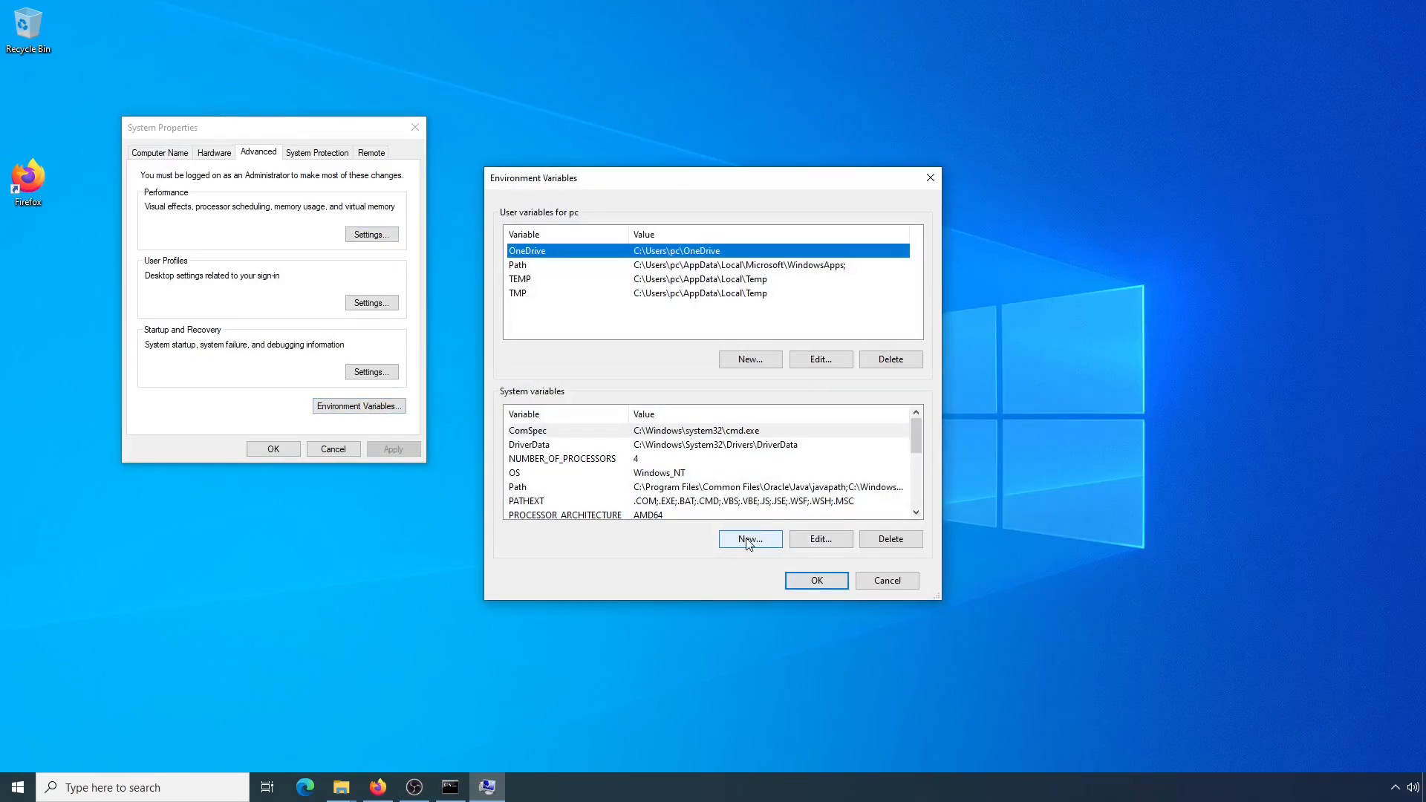
Start a new system variable and name it JAVA_HOME
click(748, 539)
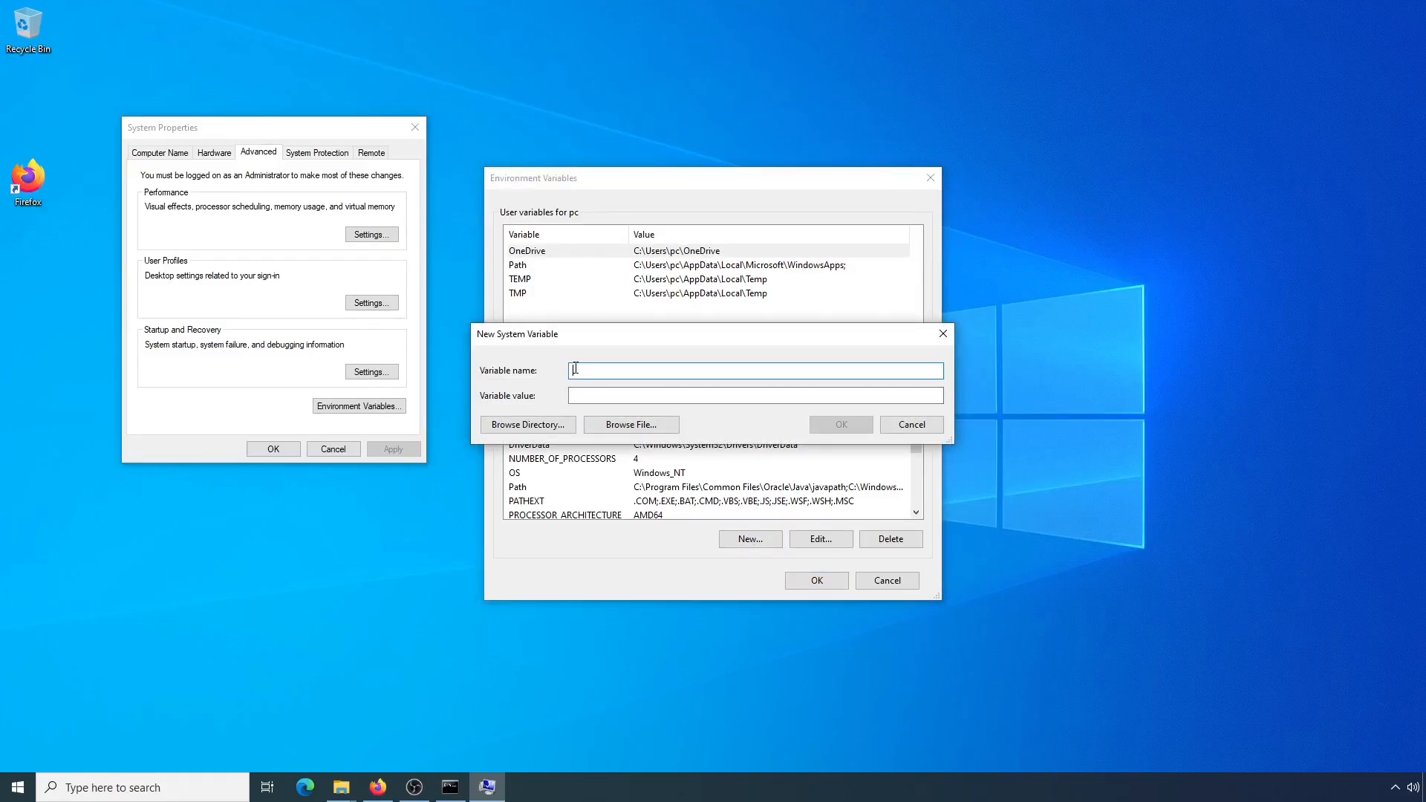
text(JAVA_HOME)
Copy the path of the parent folder C:\Program Files\Java from the open jdk-21 File Explorer window and close that window
click(591, 395)
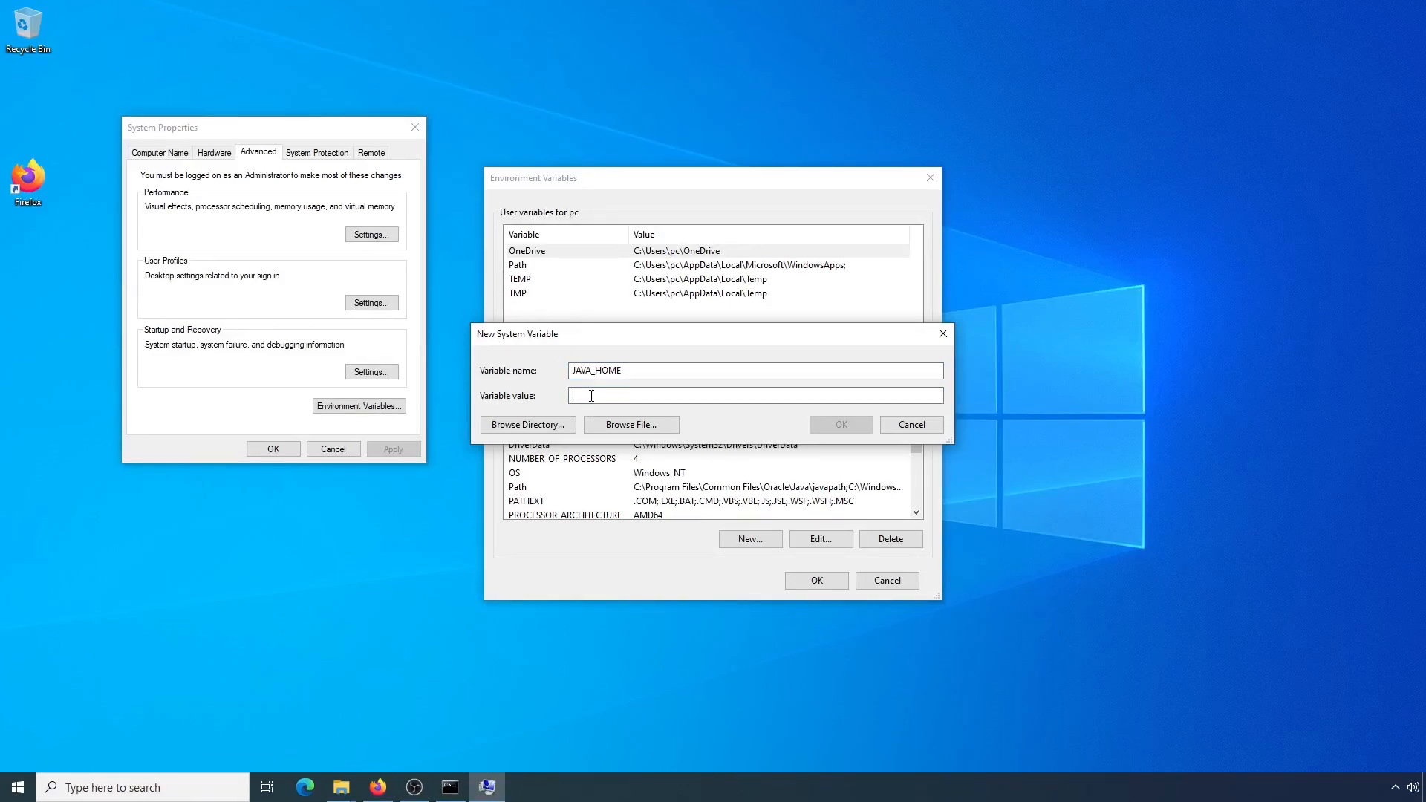
mouse_move(341, 787)
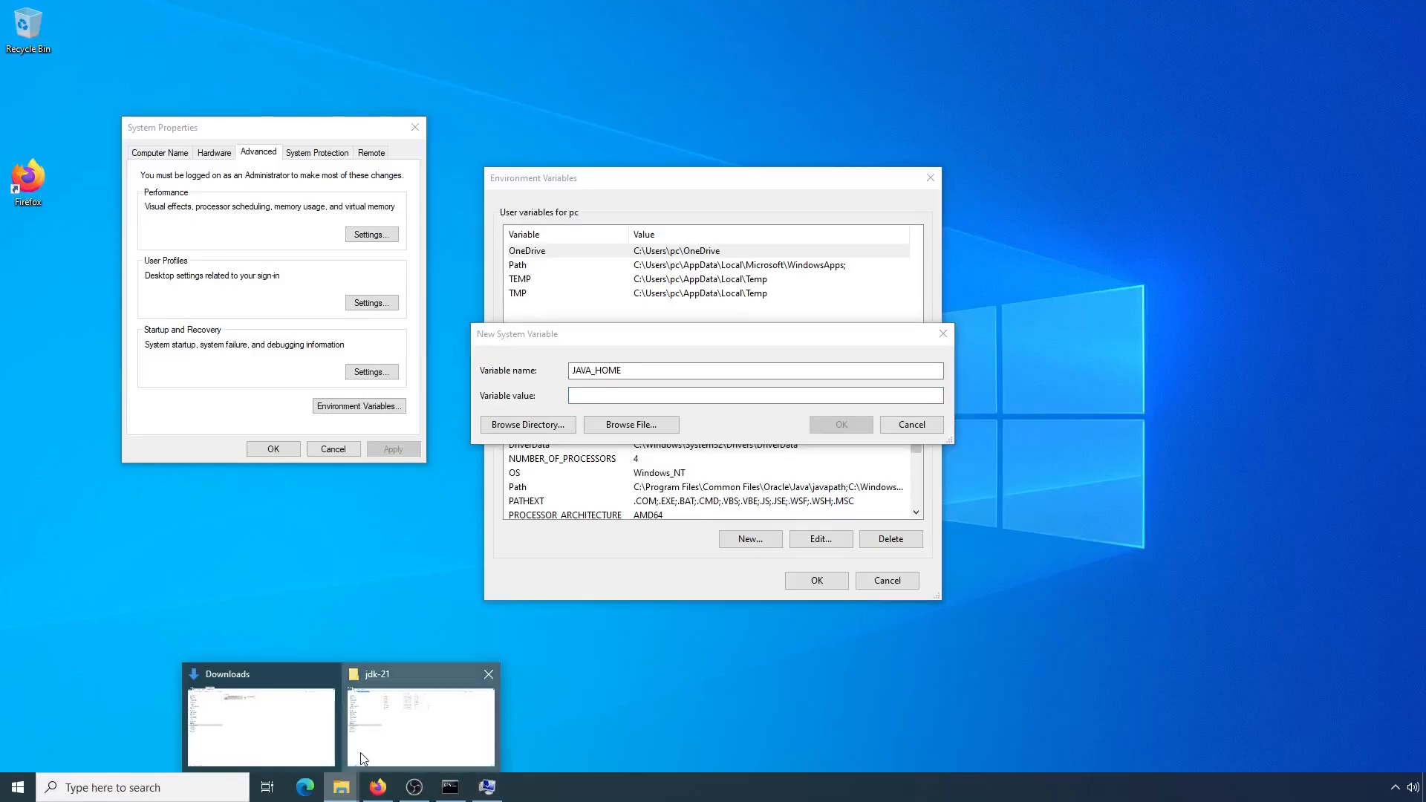
click(421, 715)
click(305, 51)
click(340, 48)
key(ctrl+c)
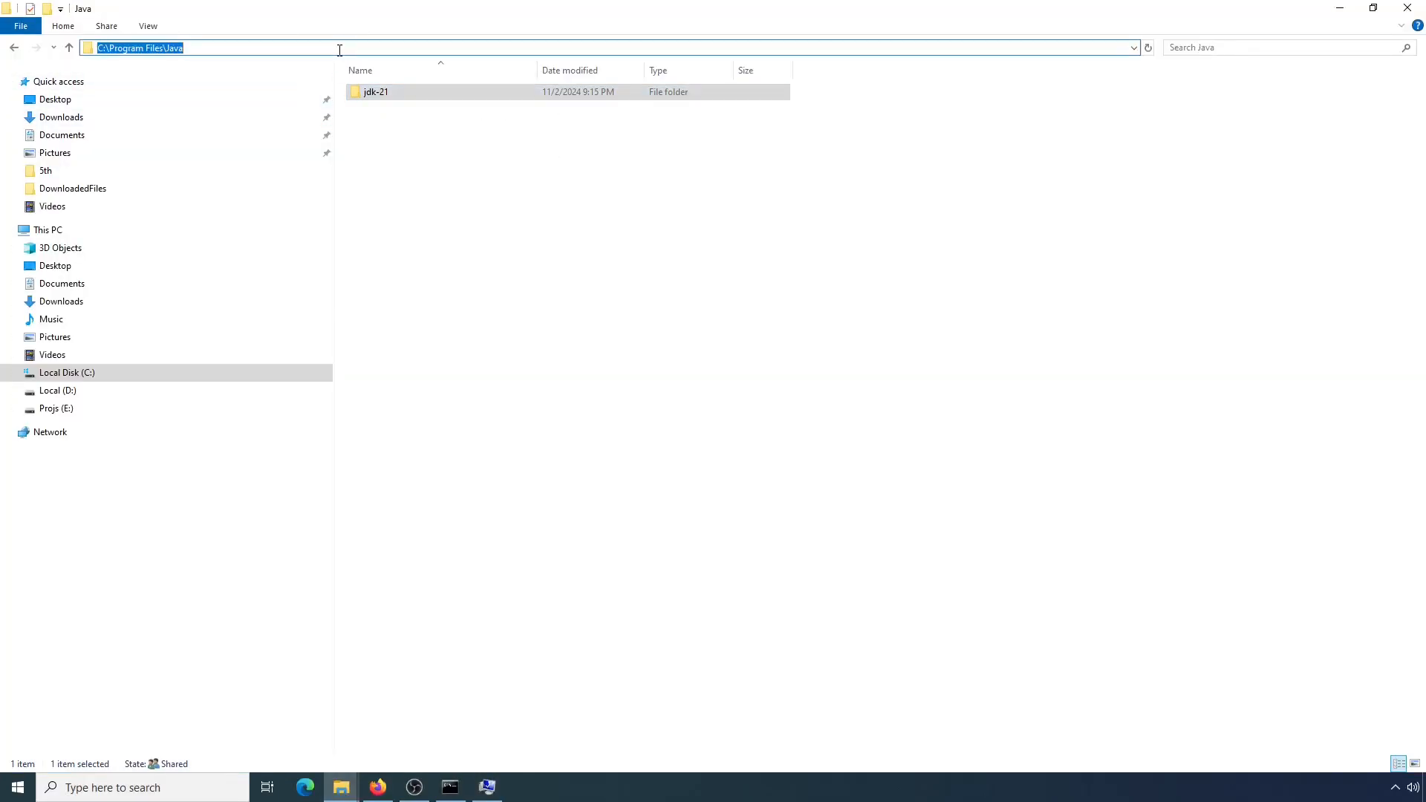
click(1407, 7)
Set the JAVA_HOME variable's value to C:\Program Files\Java\ and confirm all the dialogs
key(ctrl+v)
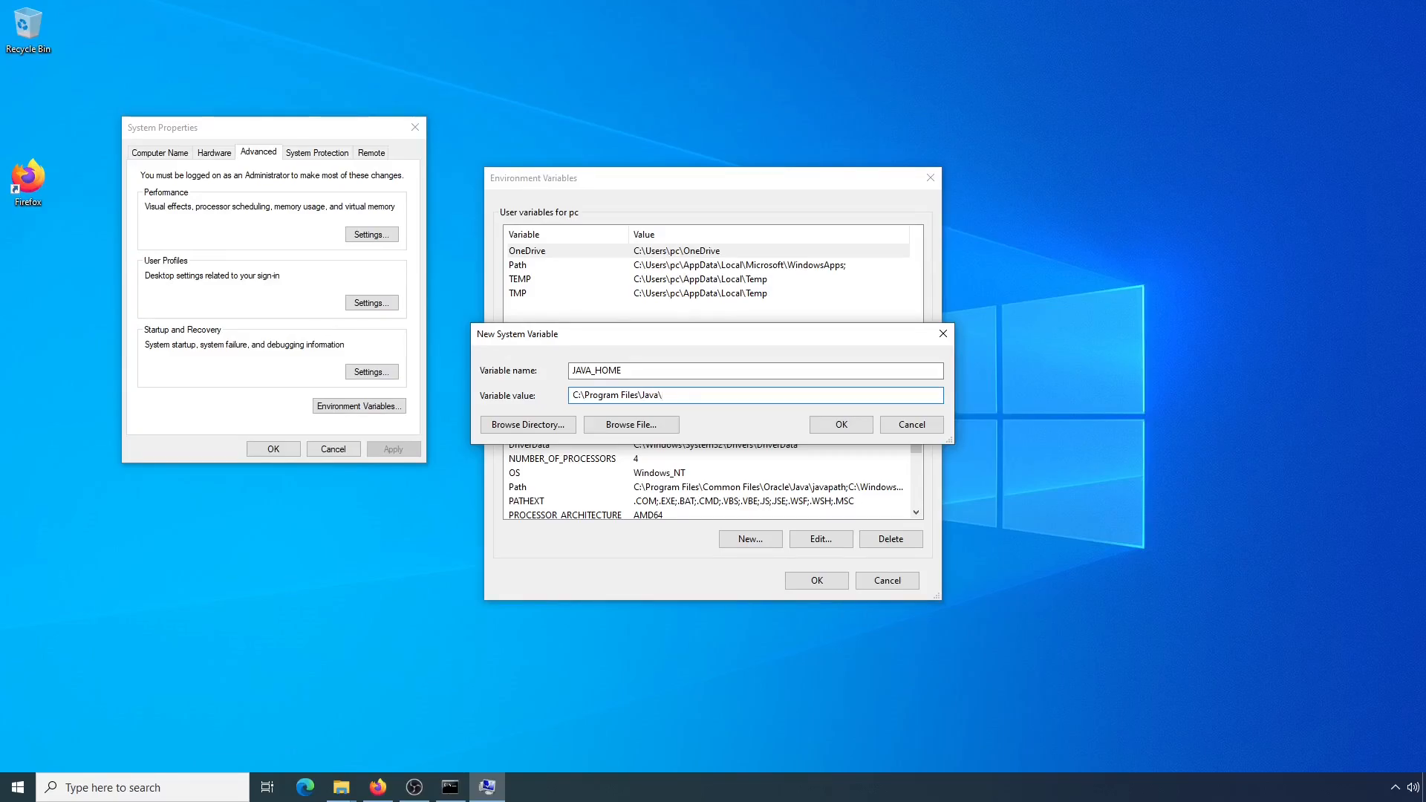
click(839, 428)
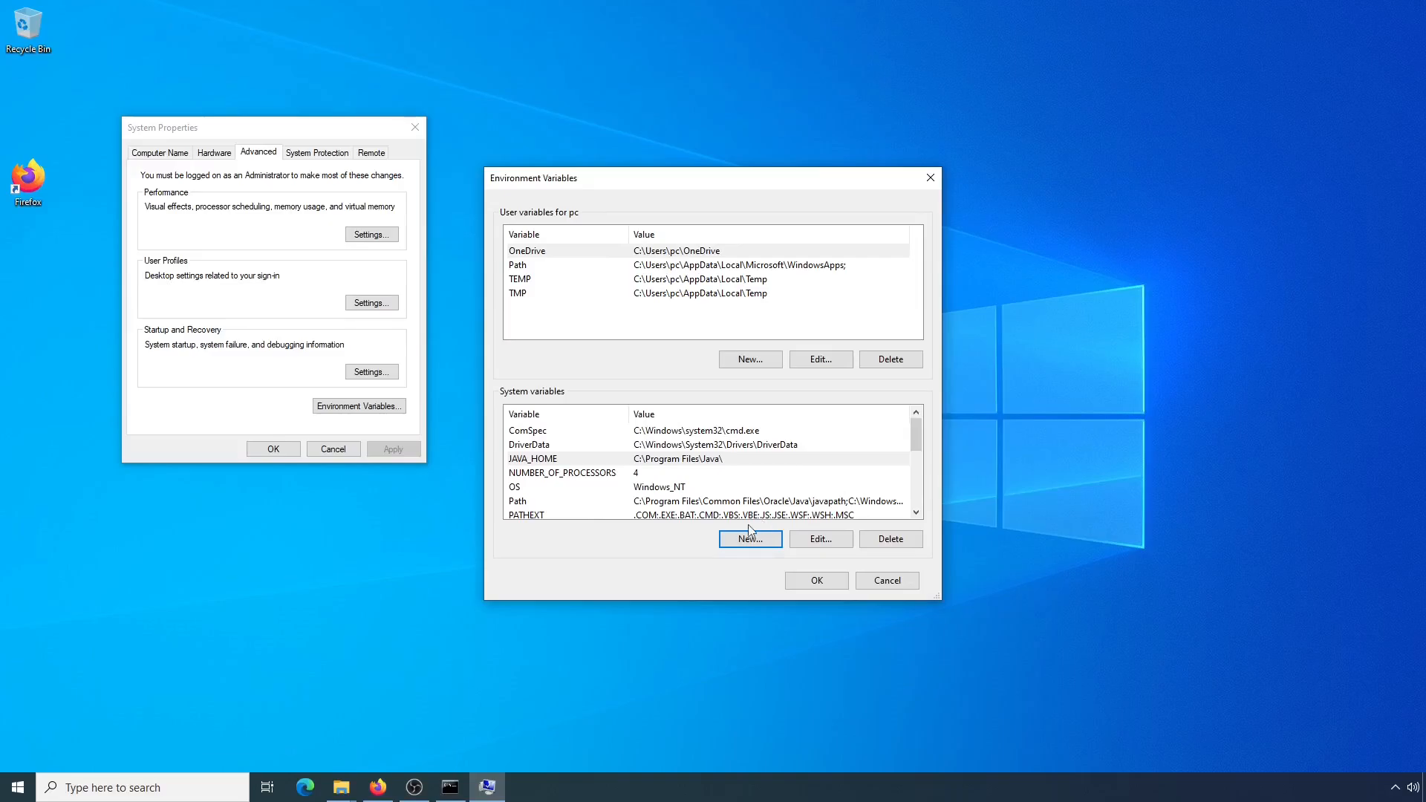
click(817, 580)
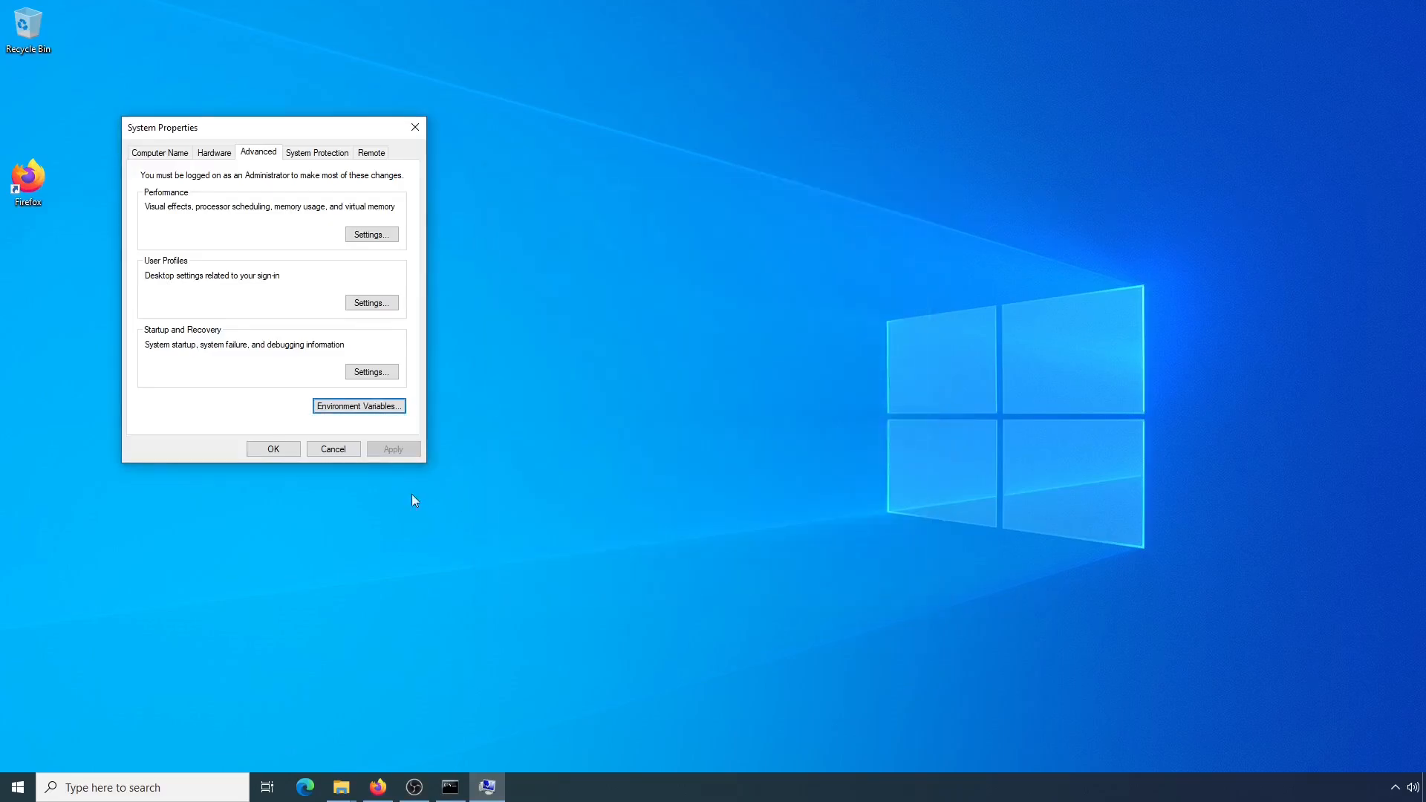
click(274, 450)
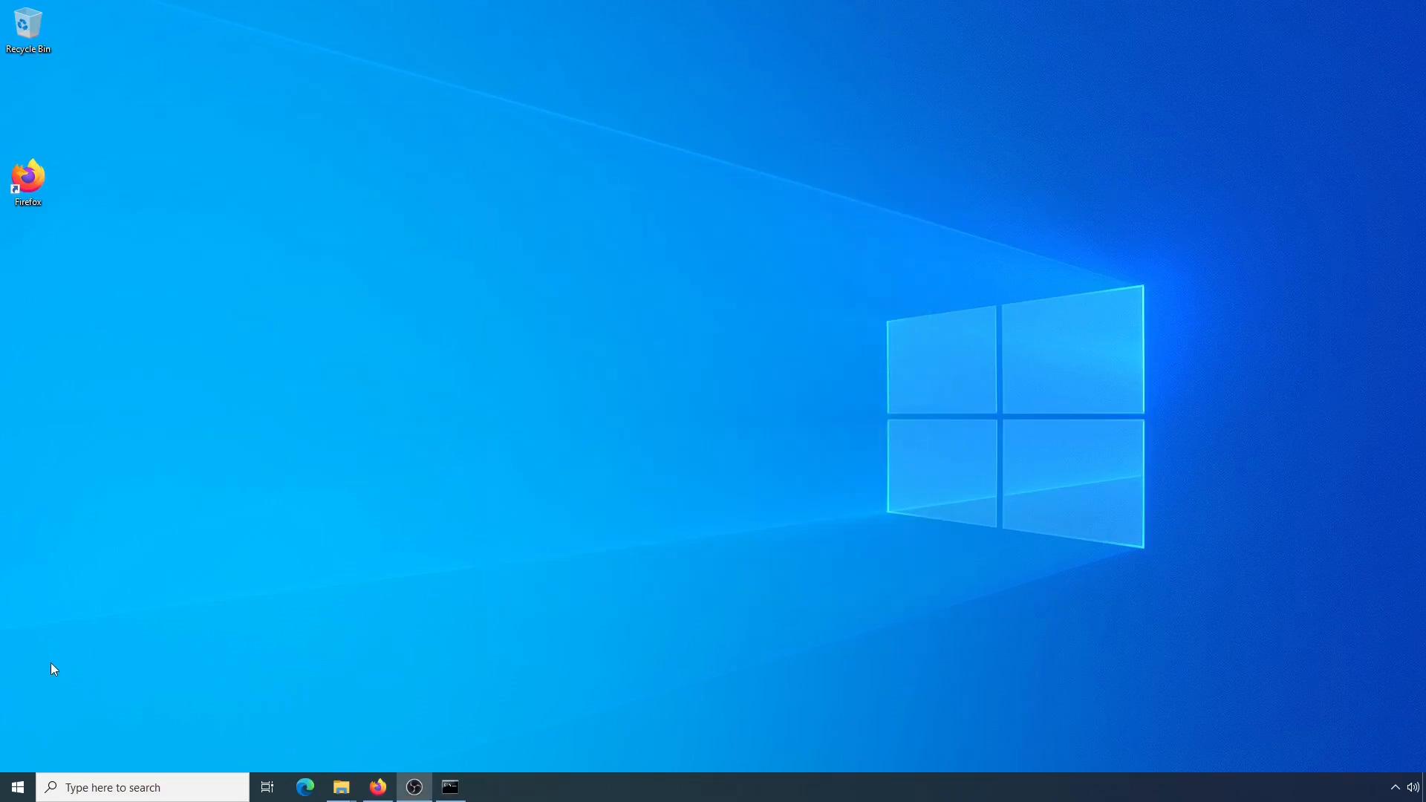
Close the old Command Prompt window and open a fresh one by searching Windows for "cmd"
click(450, 785)
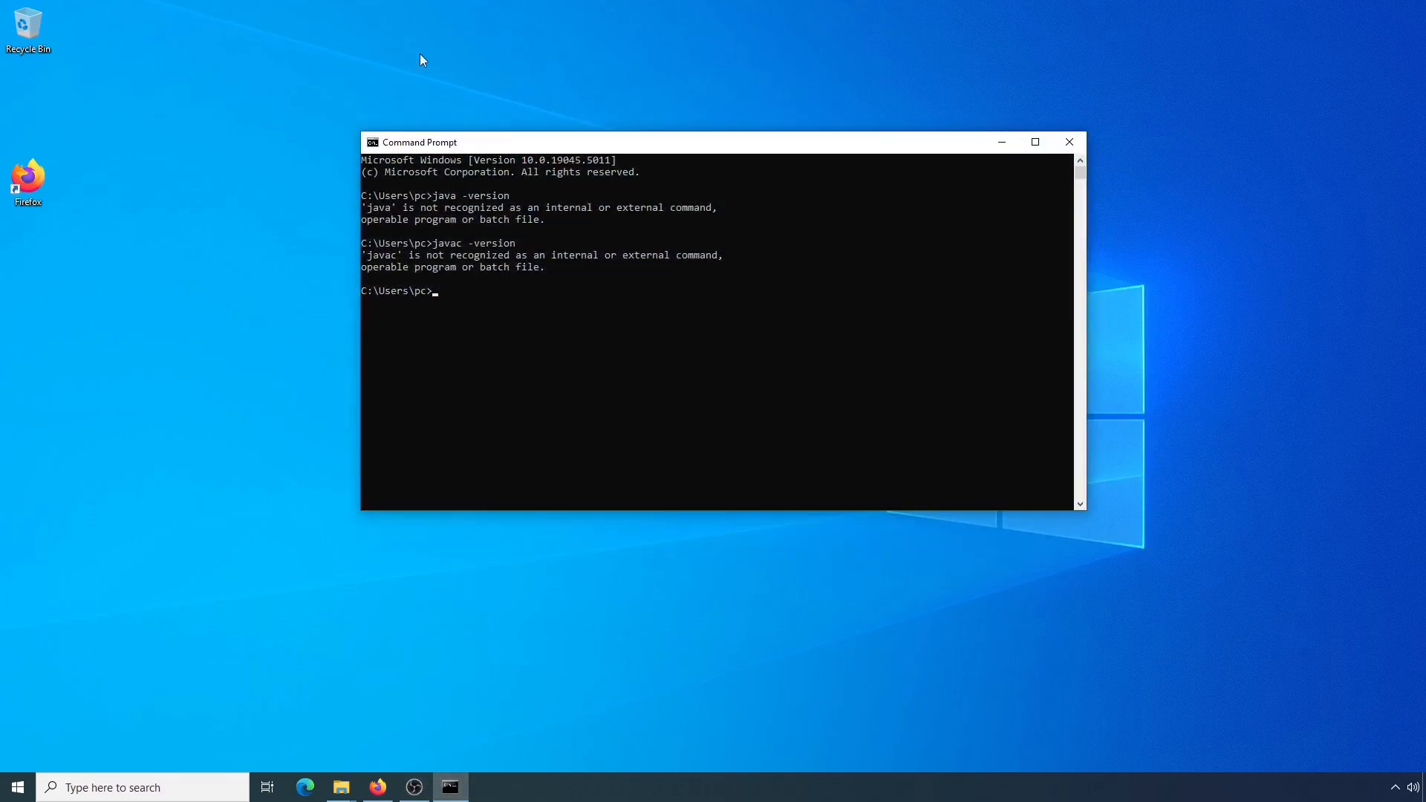
click(1068, 143)
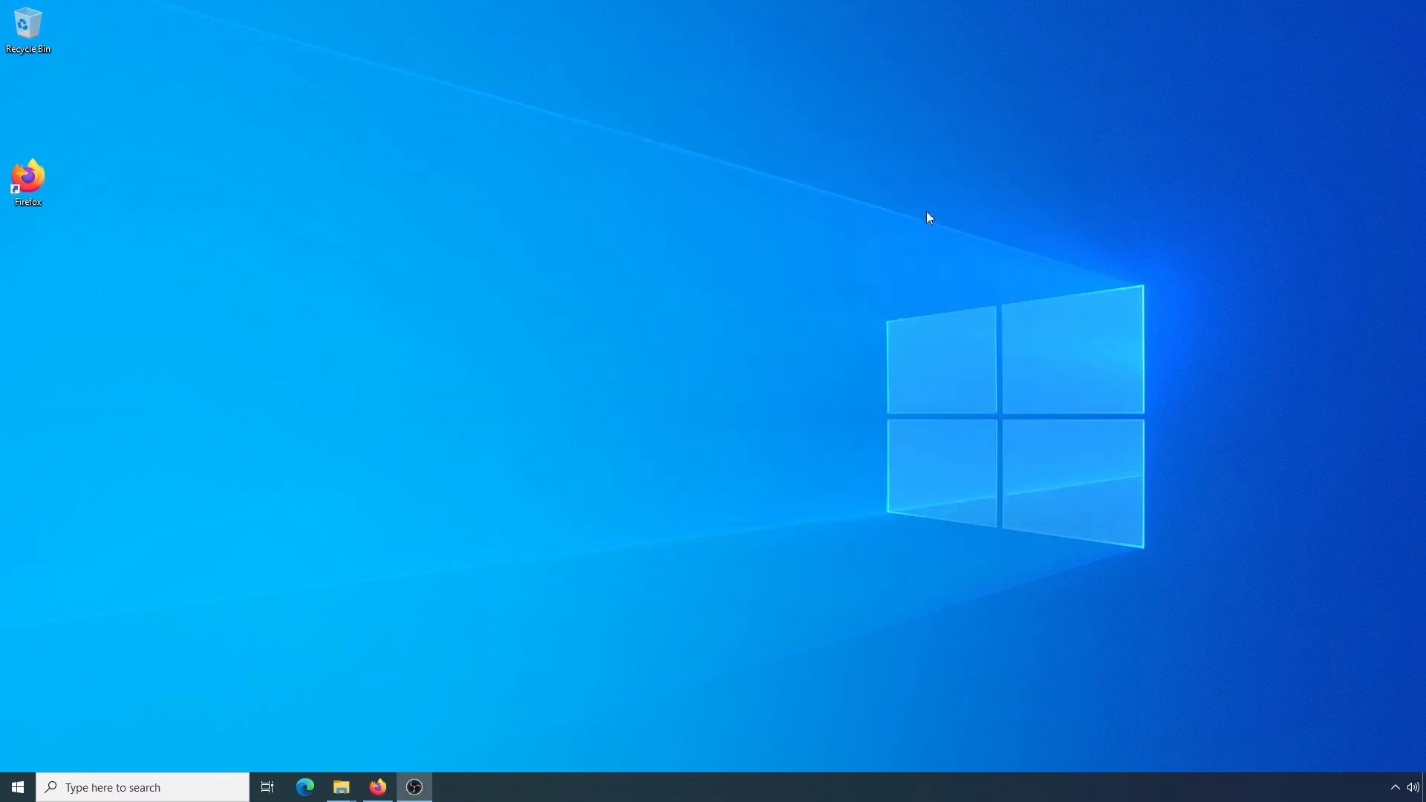
click(71, 786)
text(c)
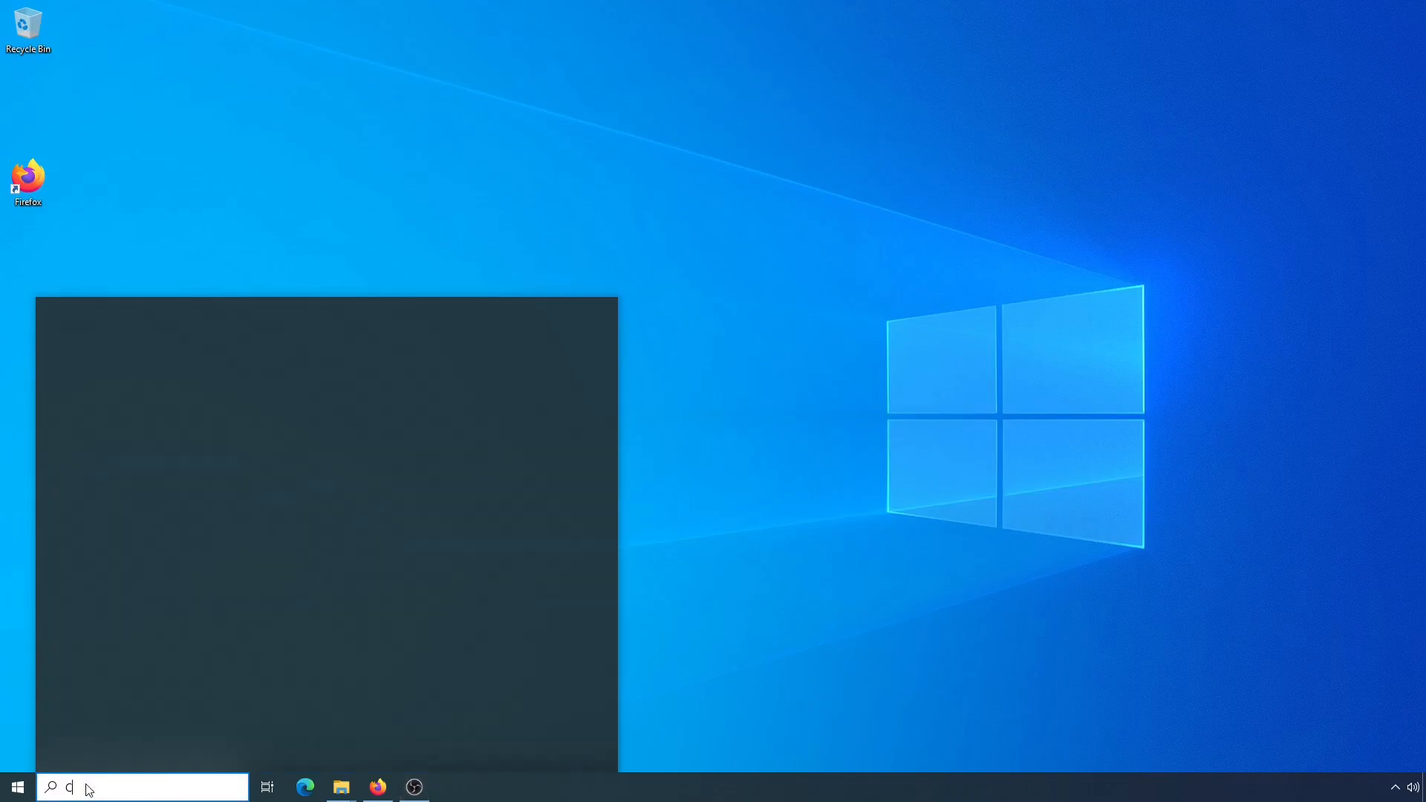
text(md)
click(180, 383)
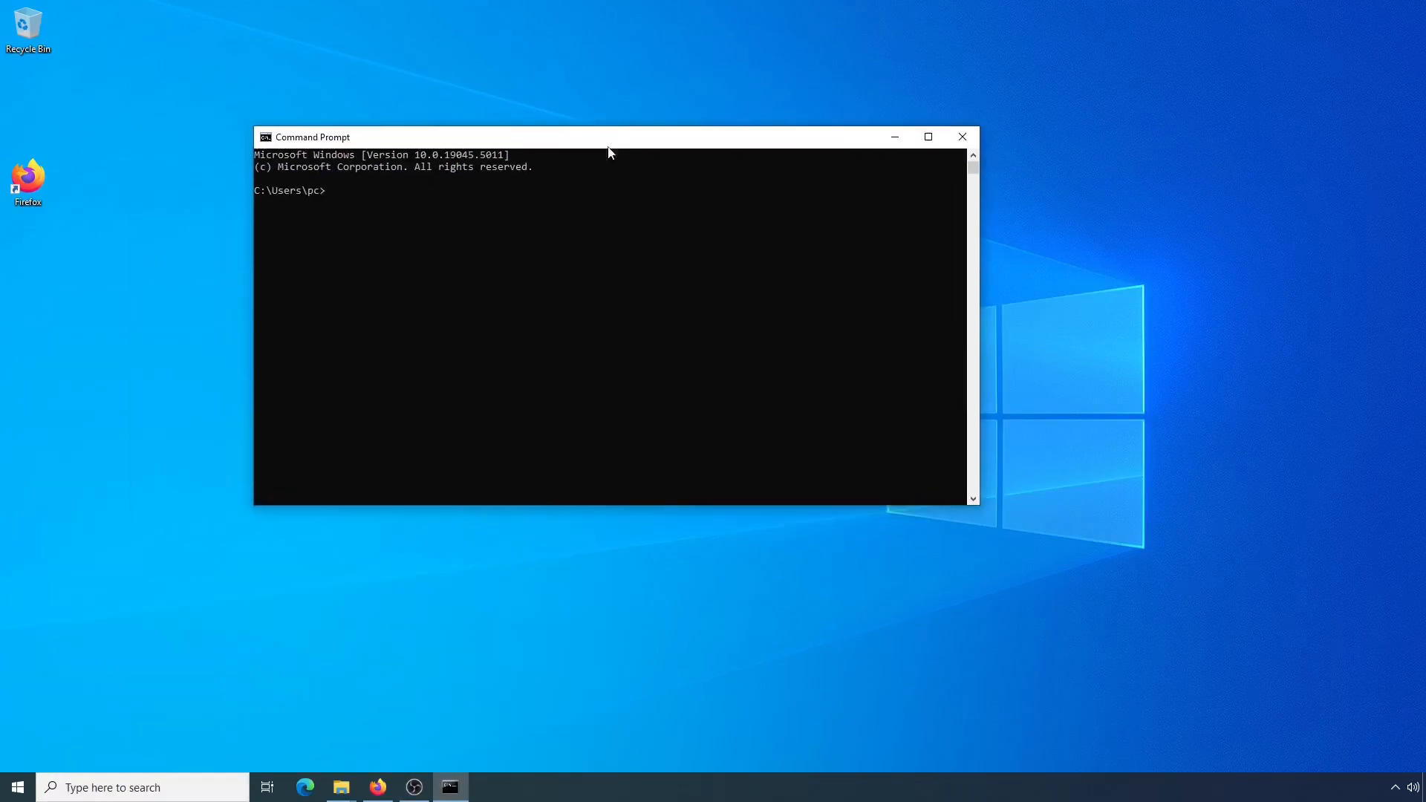
Check the installed Java runtime version by running java -version in the Command Prompt
text(java -version)
key(Return)
Recall the previous command, change it to javac -version and run it to check the Java compiler version
key(Up)
key(Left)
key(Left)
key(Left)
key(Left)
key(Left)
key(Left)
key(Left)
key(Left)
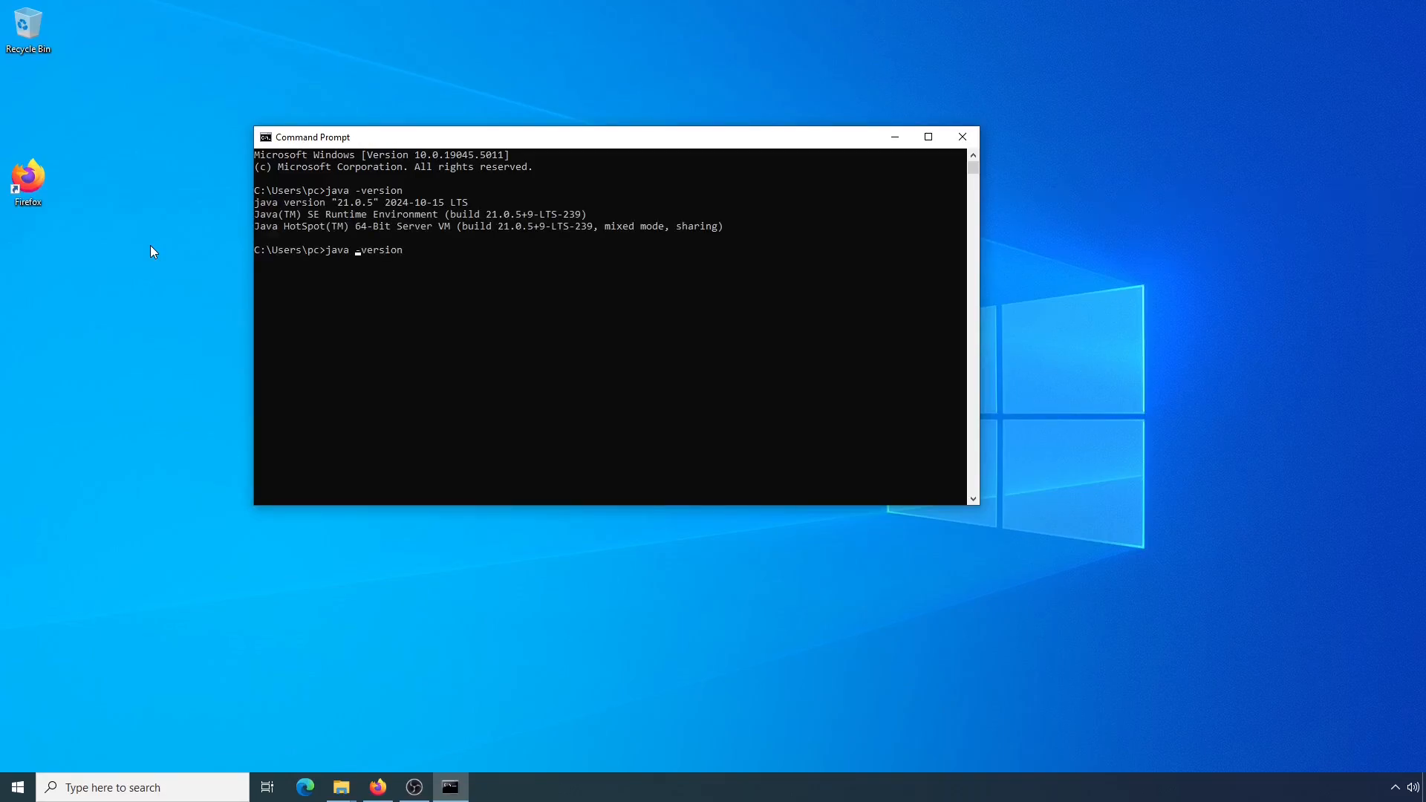
key(Left)
text(c)
key(Return)
Enter an echo command to print the value of the JAVA_HOME environment variable
text(echo %JAVA)
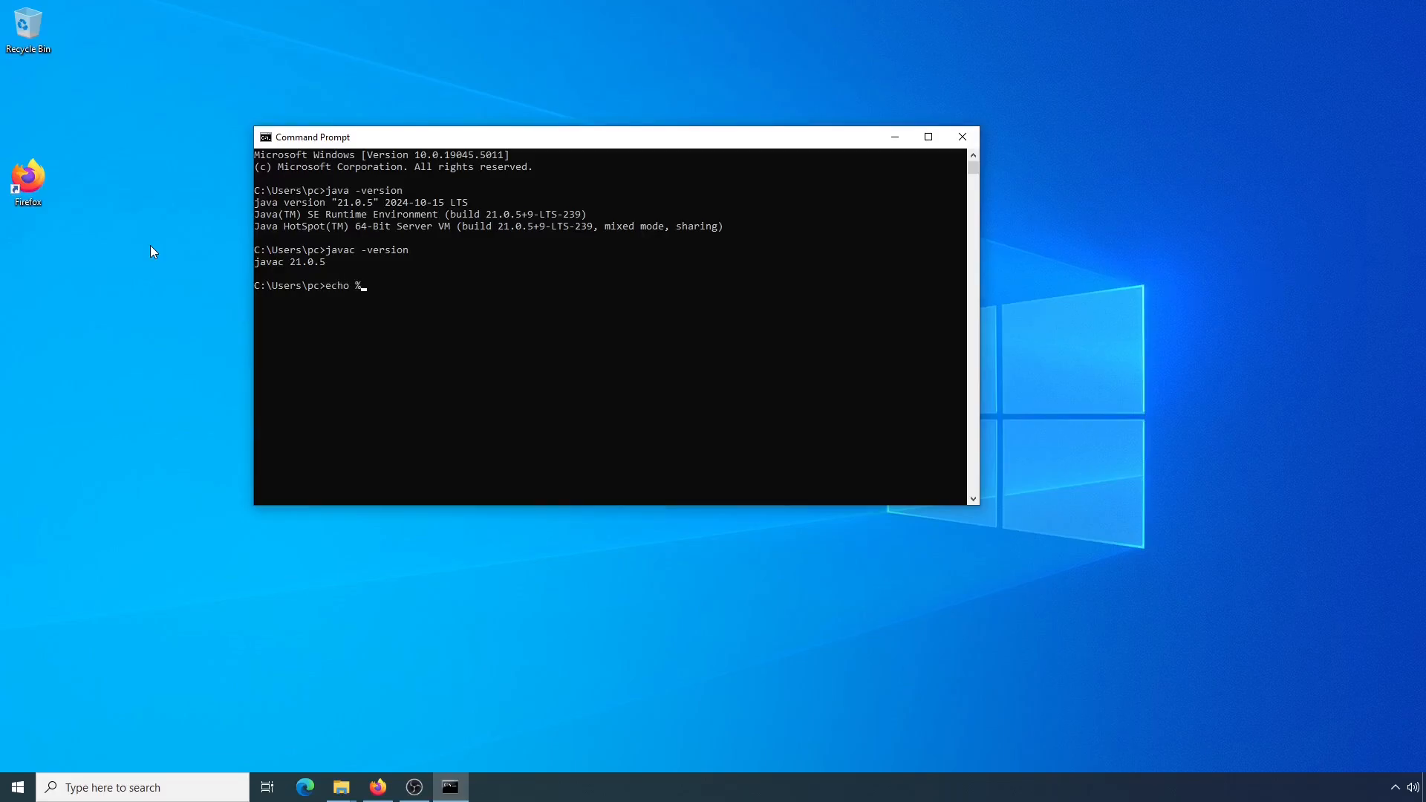